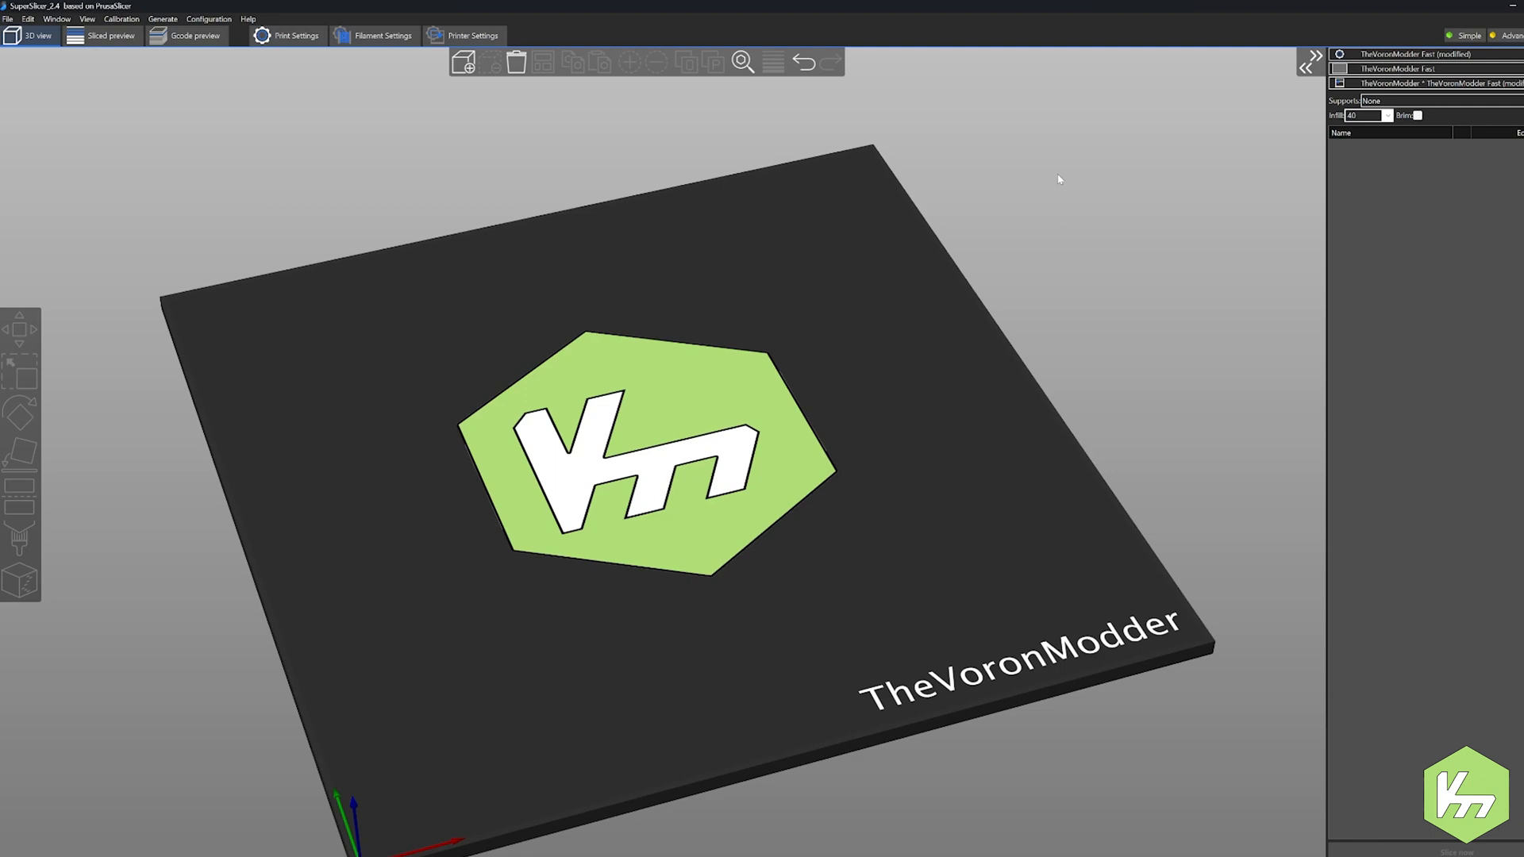
Step: Switch to the File Explorer window of the SuperSlicer_2.4.58.5_win64_220924 folder, maximize it and collapse the drive lists under This PC and New Volume
left_click_drag(1058, 180, 934, 531)
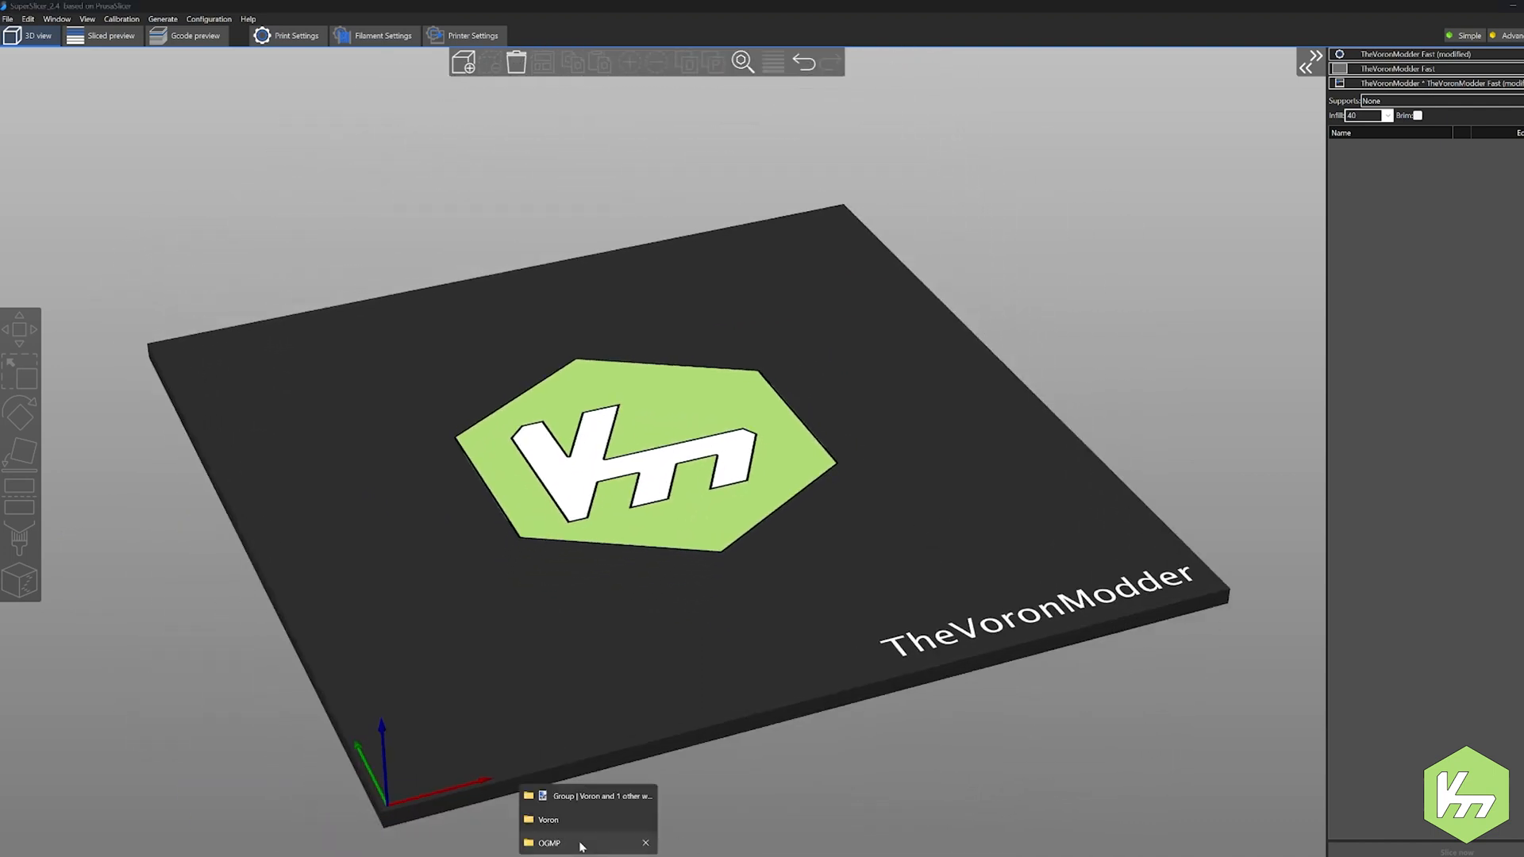
left_click(572, 817)
left_click(962, 73)
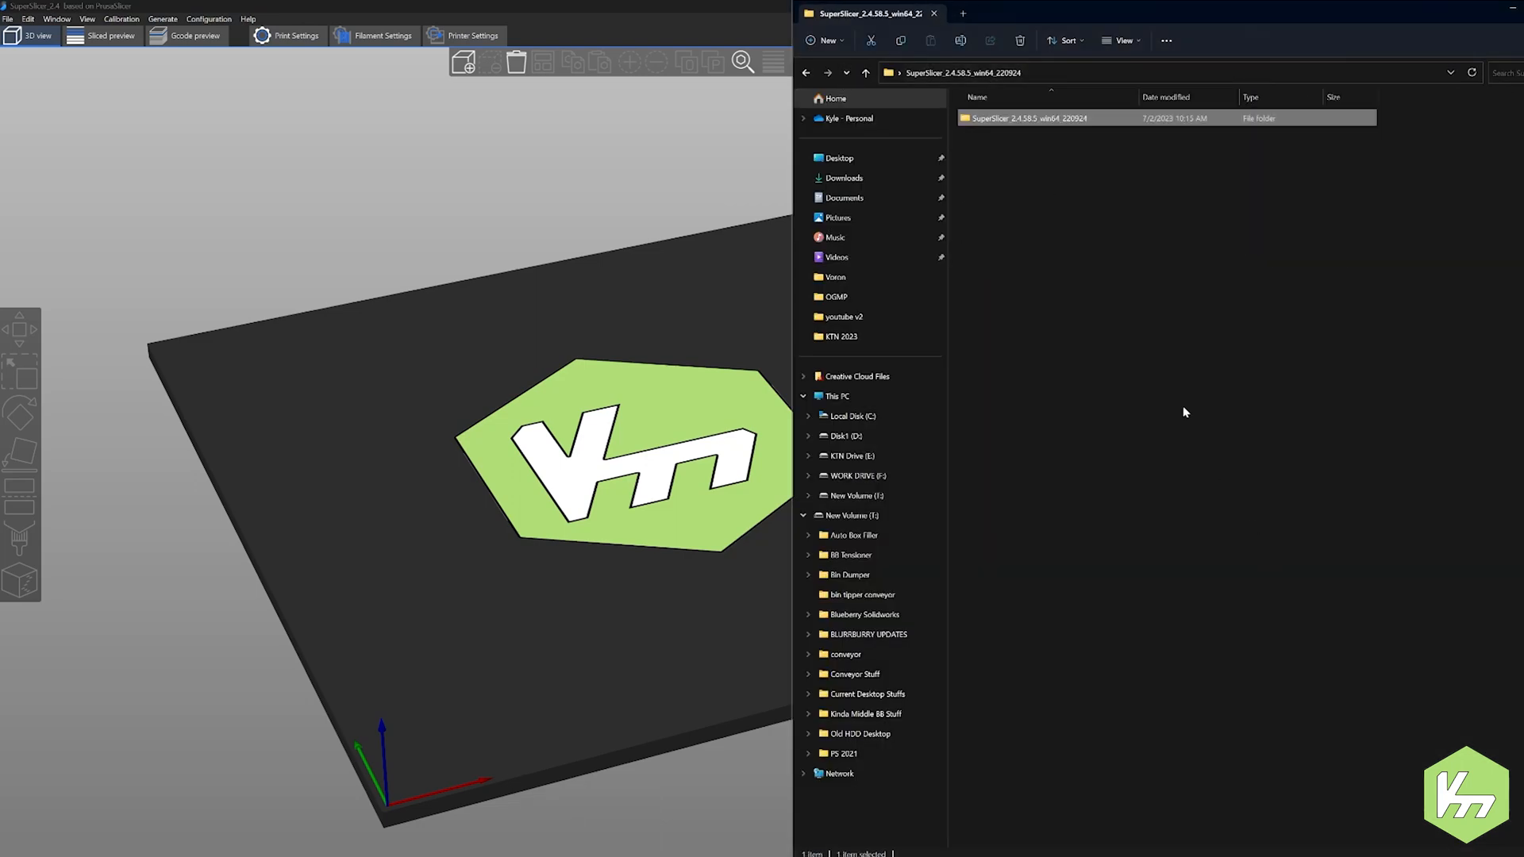
left_click(1523, 8)
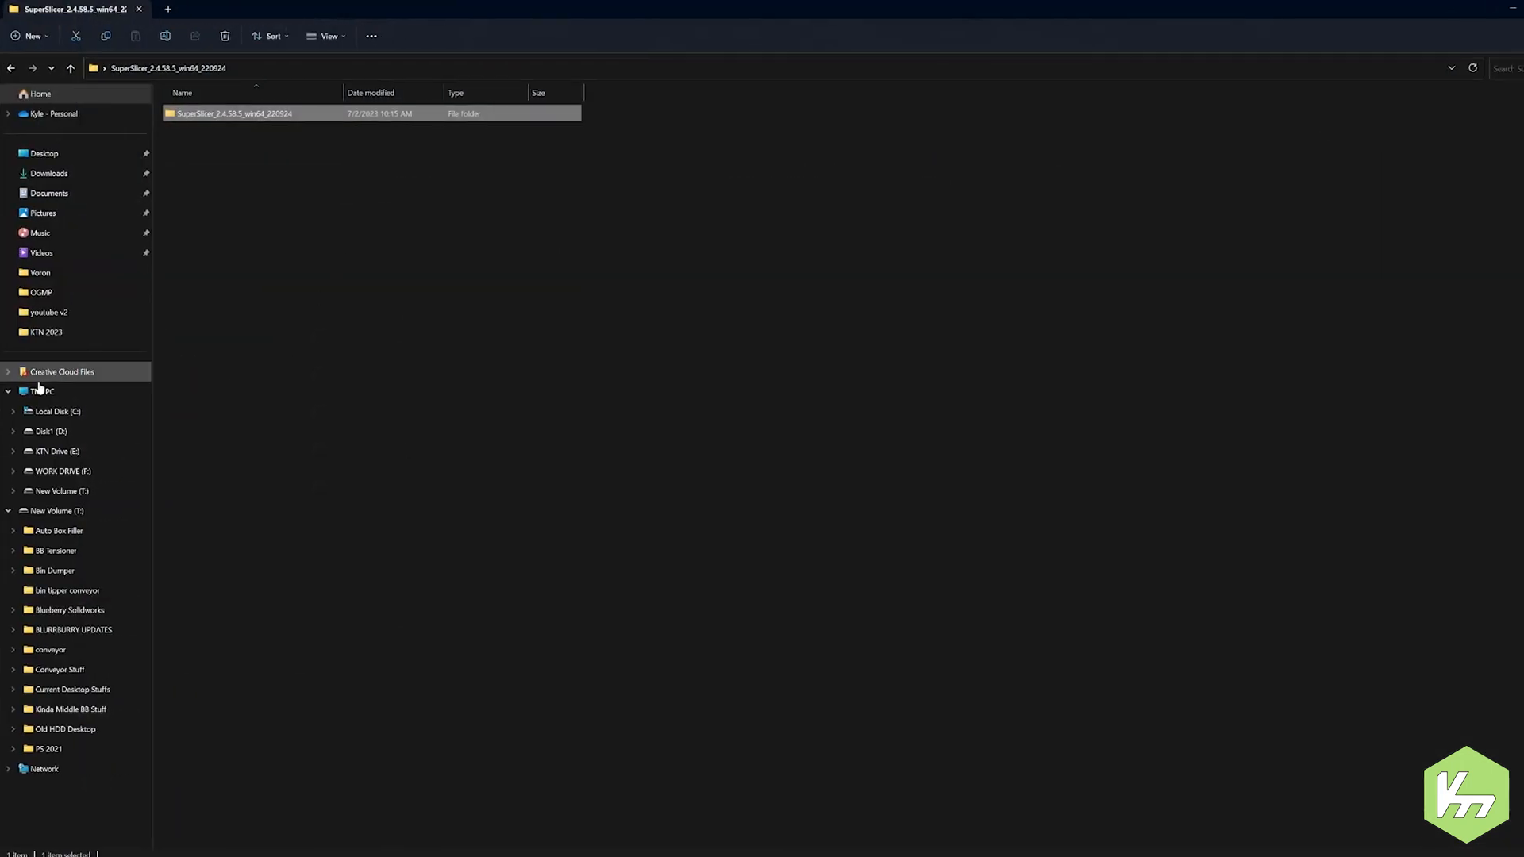
left_click(8, 392)
left_click(8, 409)
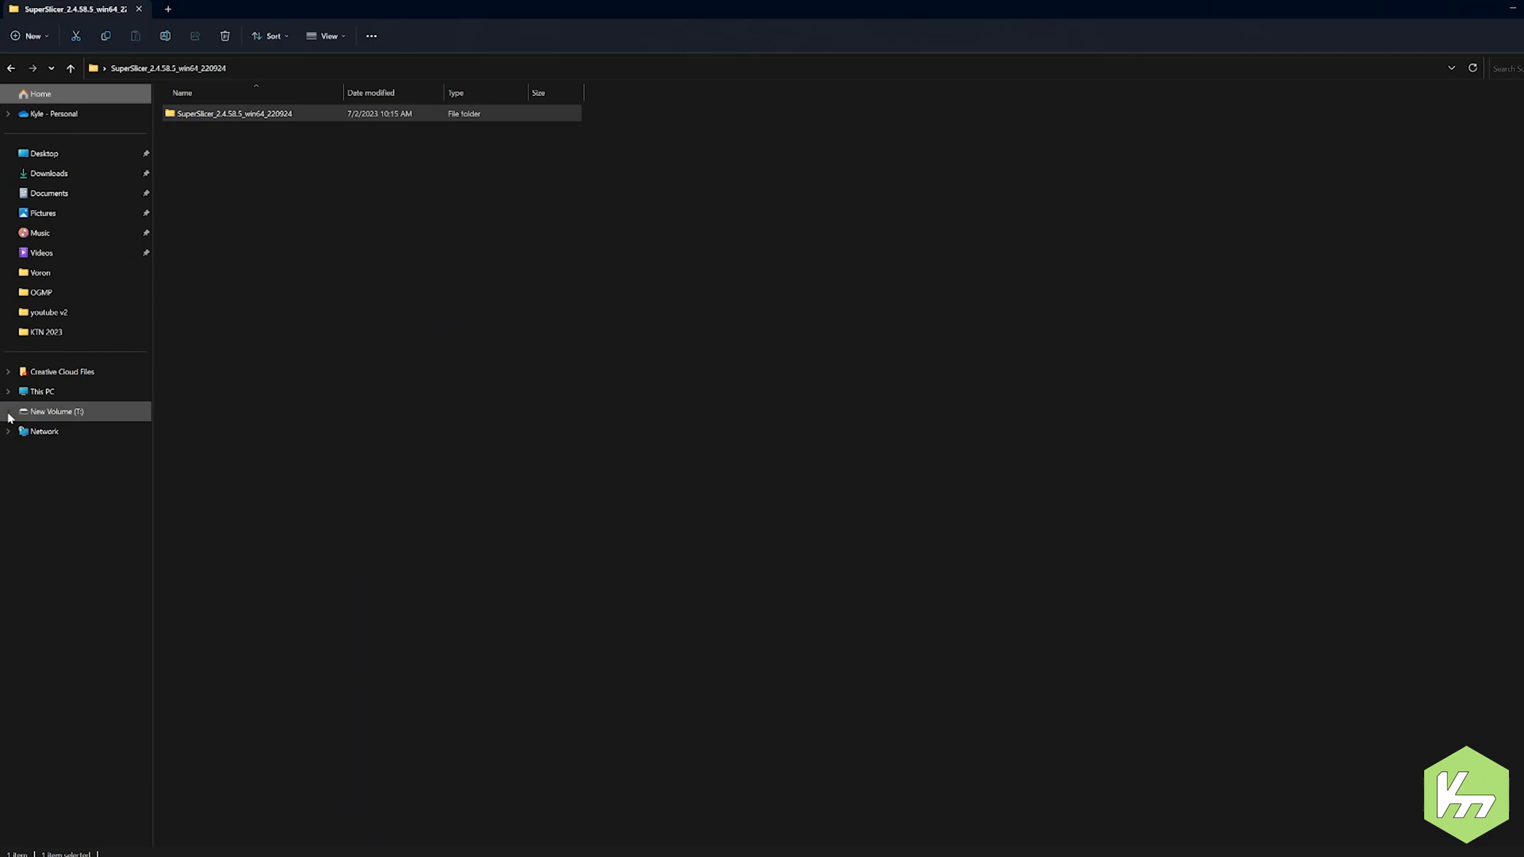
Step: Open the Voron folder inside SuperSlicer_2.4.58.5_win64_220924 > resources > profiles
double_click(212, 113)
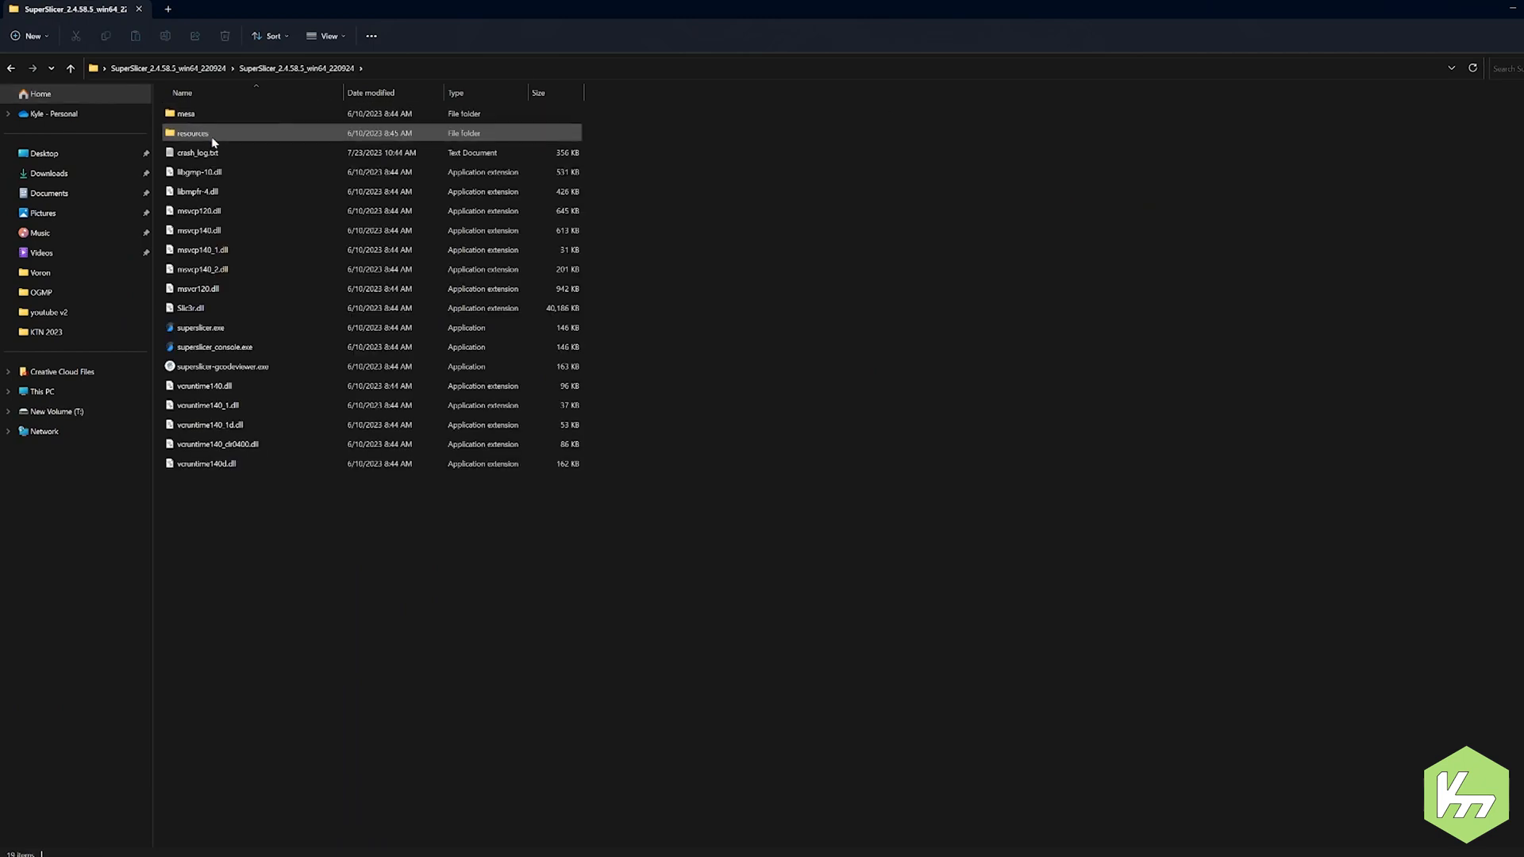
double_click(212, 139)
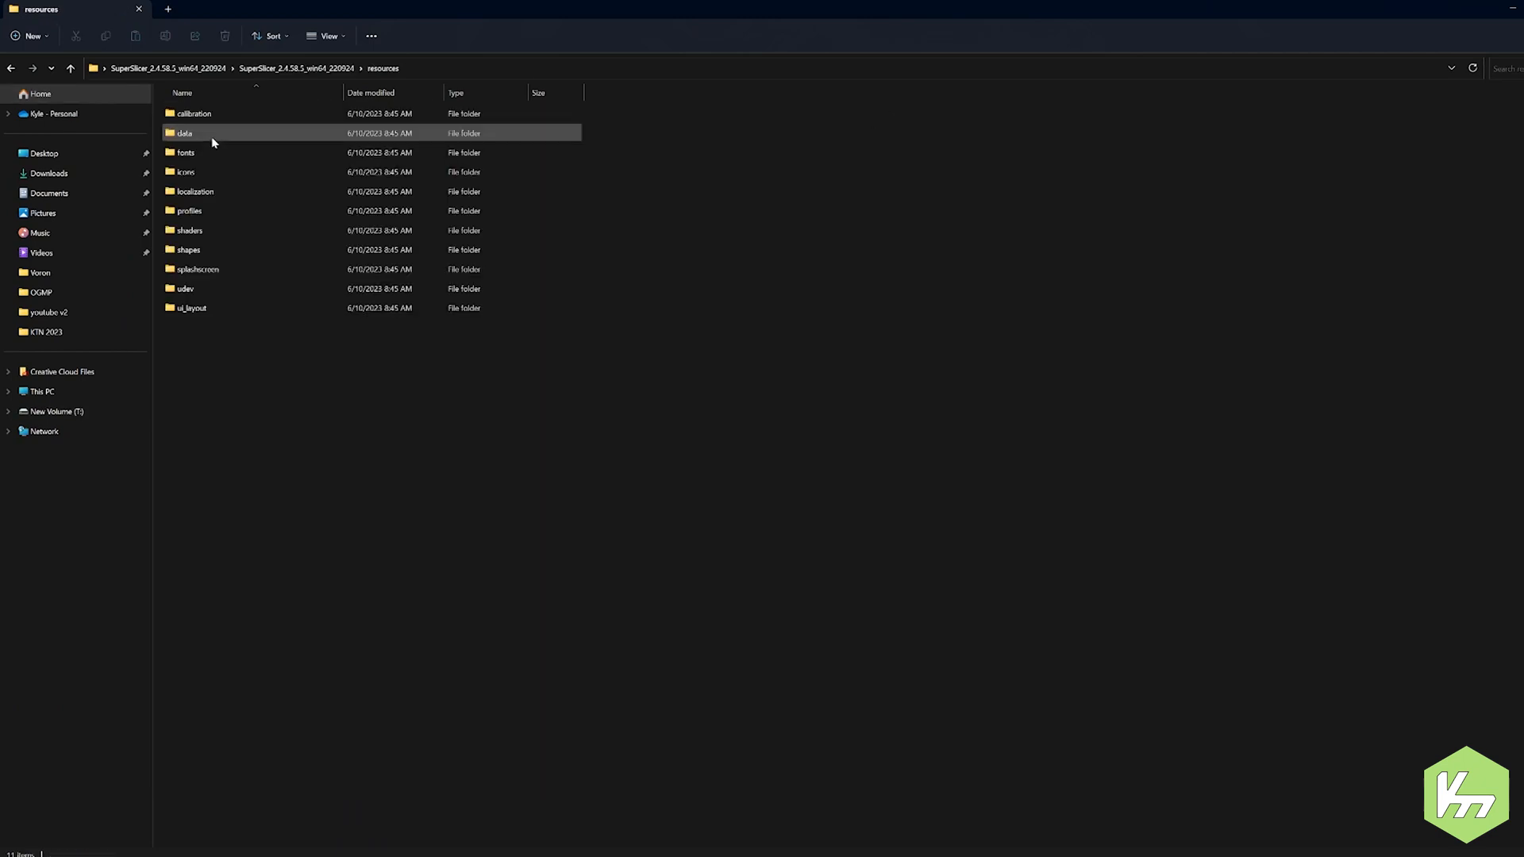
double_click(206, 216)
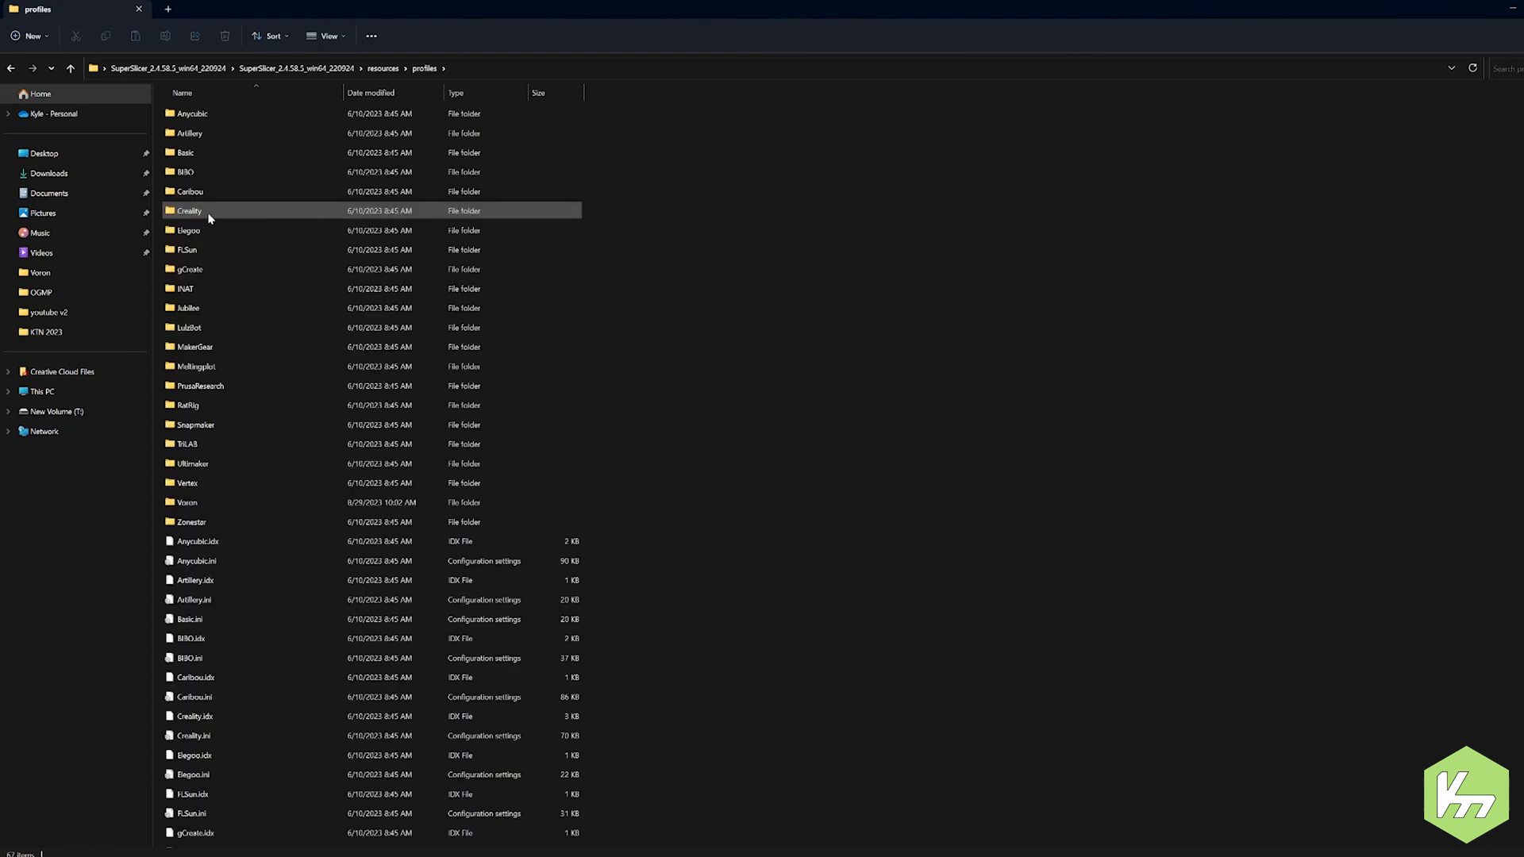
left_click_drag(537, 522, 412, 113)
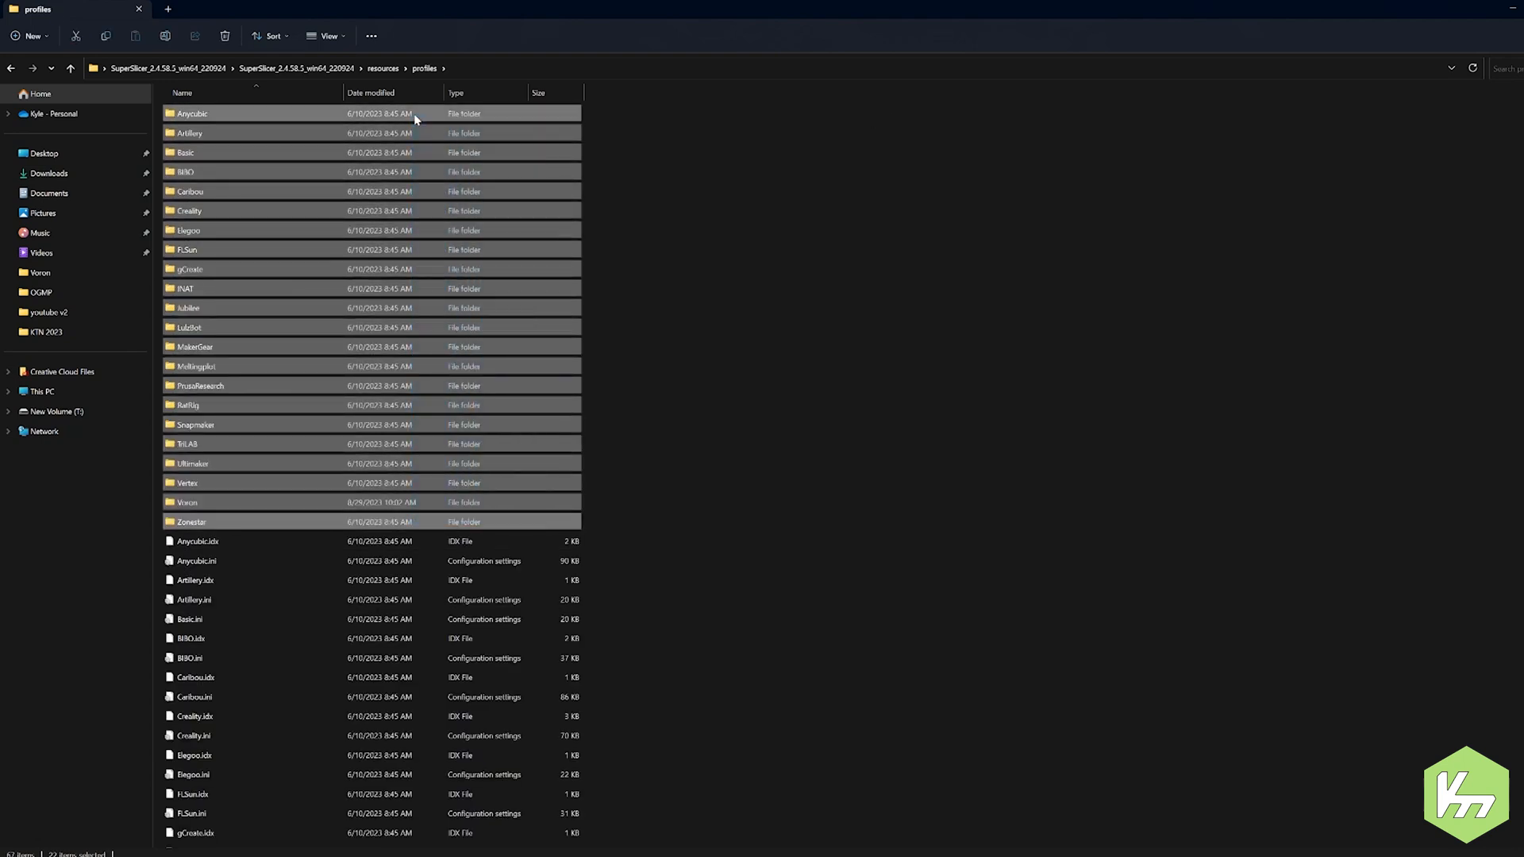
left_click(784, 488)
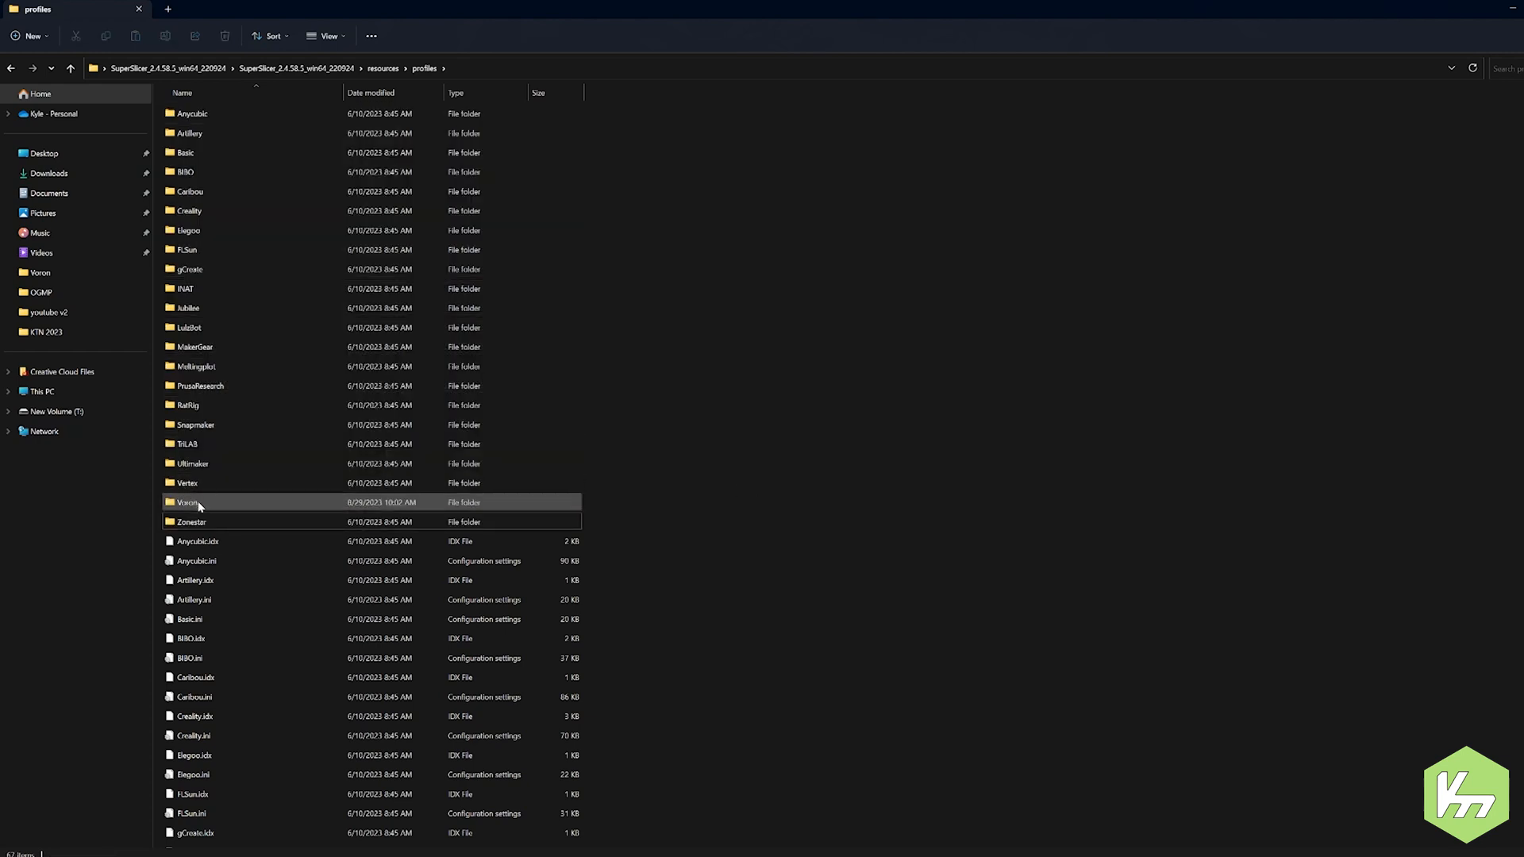
double_click(221, 503)
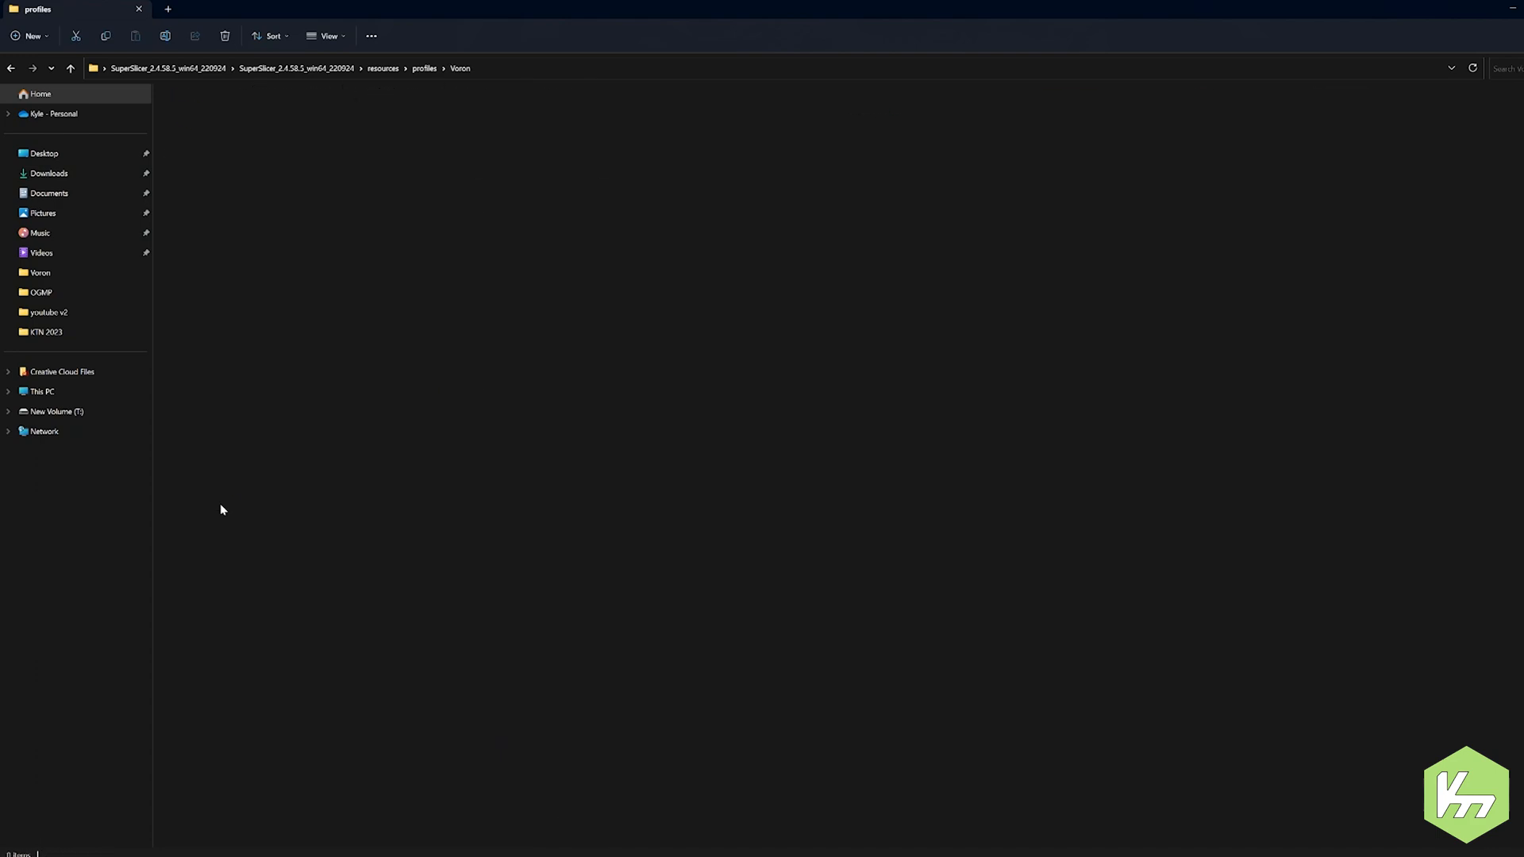
Step: Place the Voron folder window beside paint.net and open bedtexture-v0-120.png in paint.net
mouse_move(611, 5)
left_mouse_down()
mouse_move(1108, 117)
mouse_move(1523, 317)
left_mouse_up()
left_click(698, 856)
left_click_drag(990, 127, 429, 333)
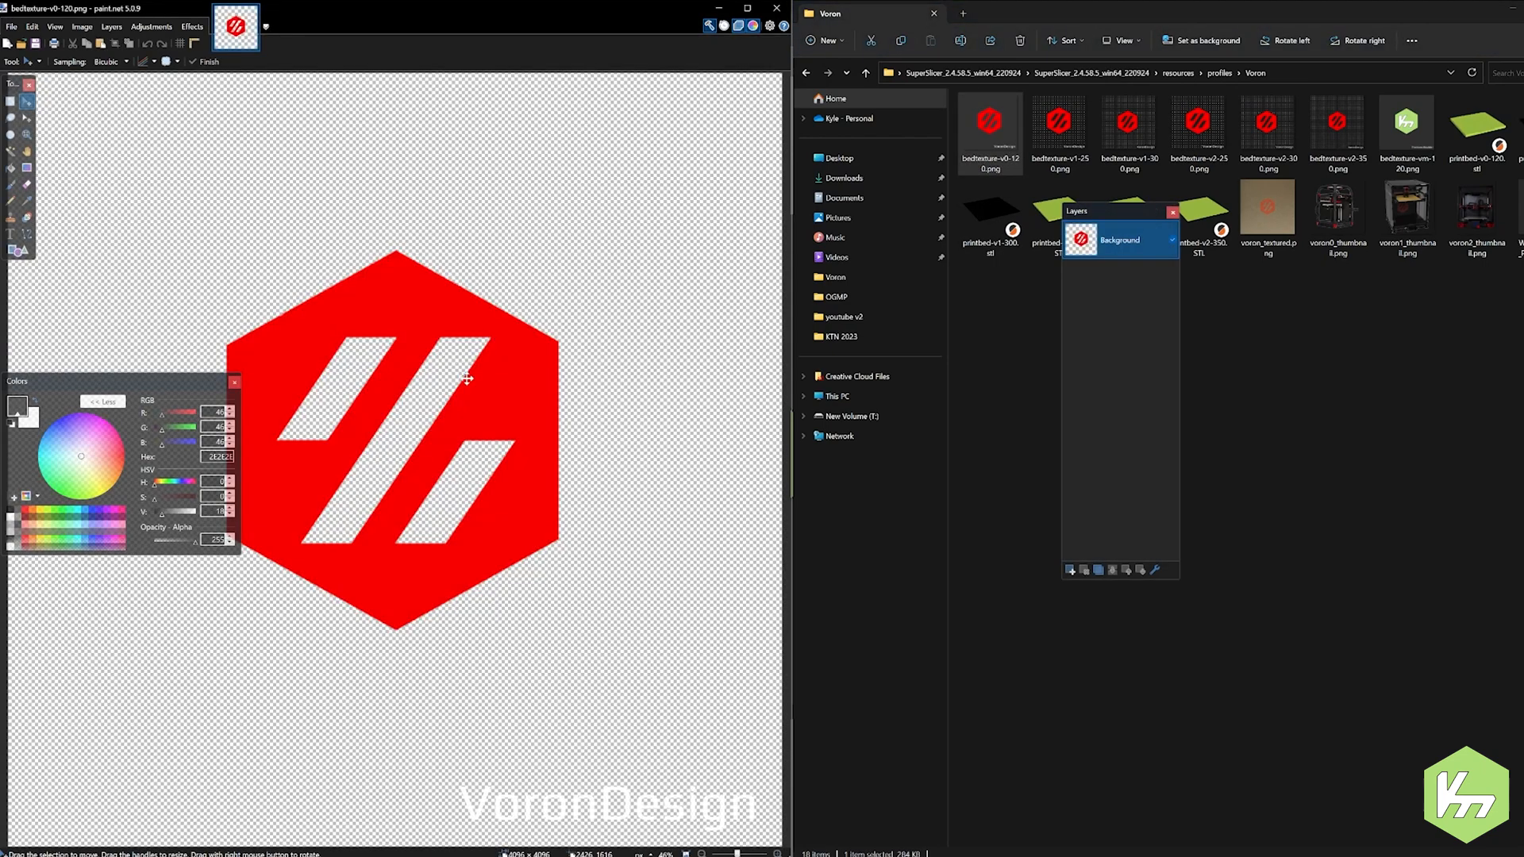
scroll(584, 451, "down", 2)
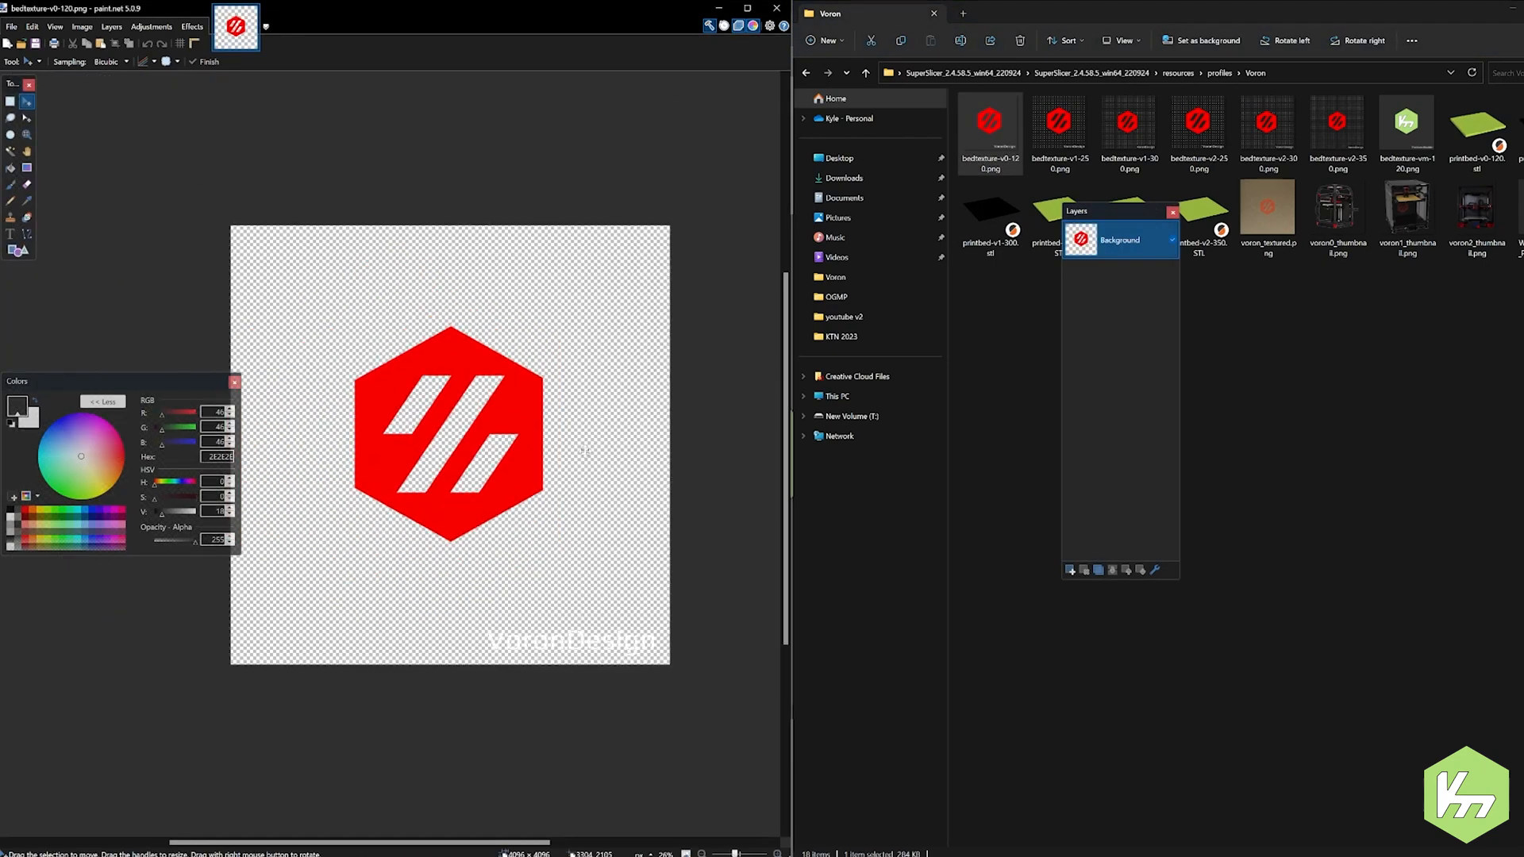
Step: Erase the entire contents of the bedtexture-v0-120.png image, leaving a transparent canvas
left_click(10, 101)
key("ctrl+a")
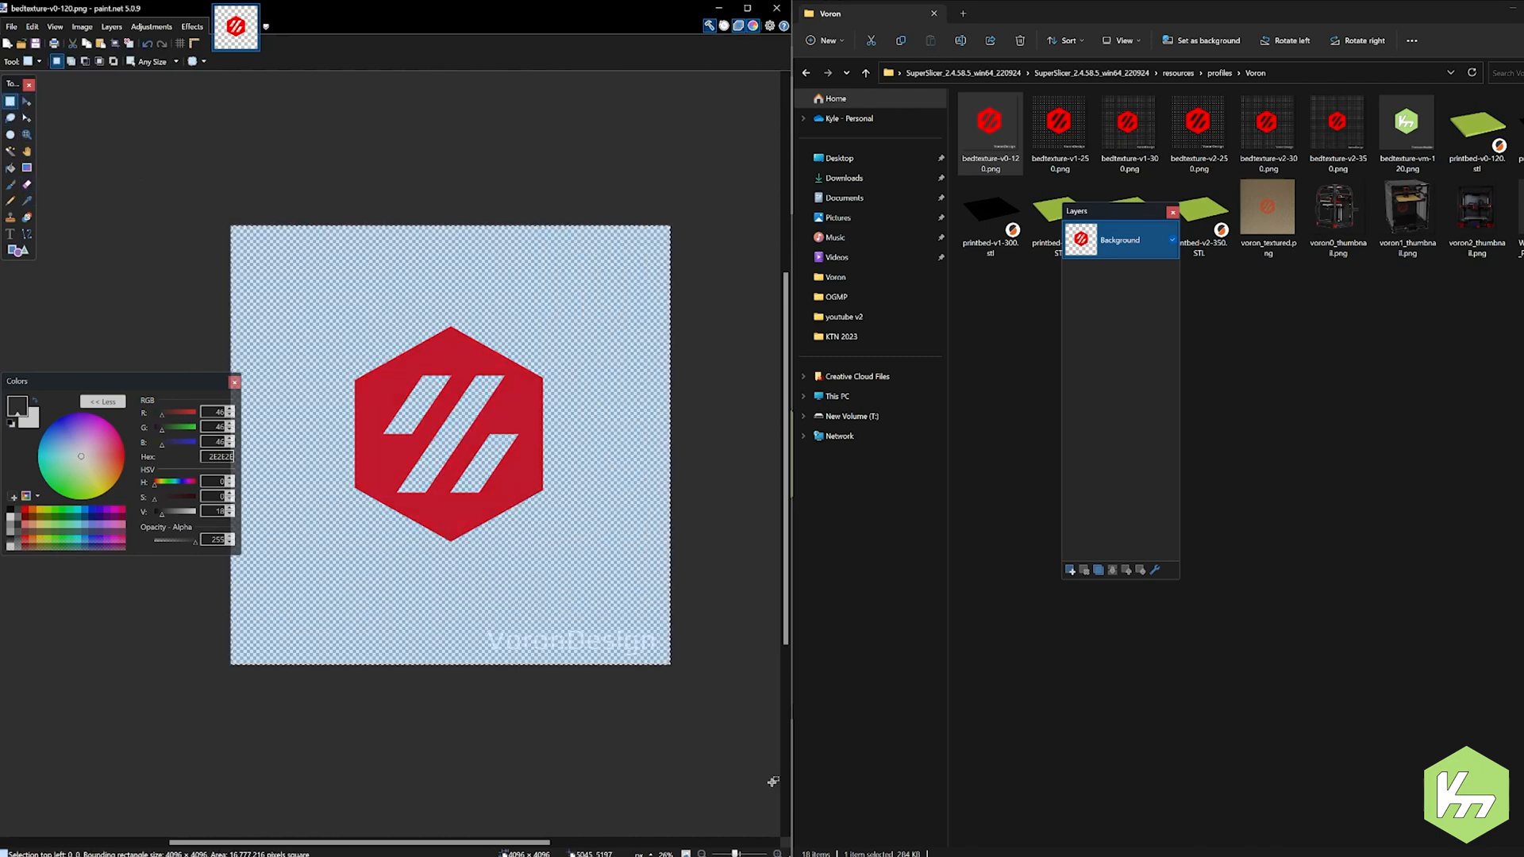
key("Delete")
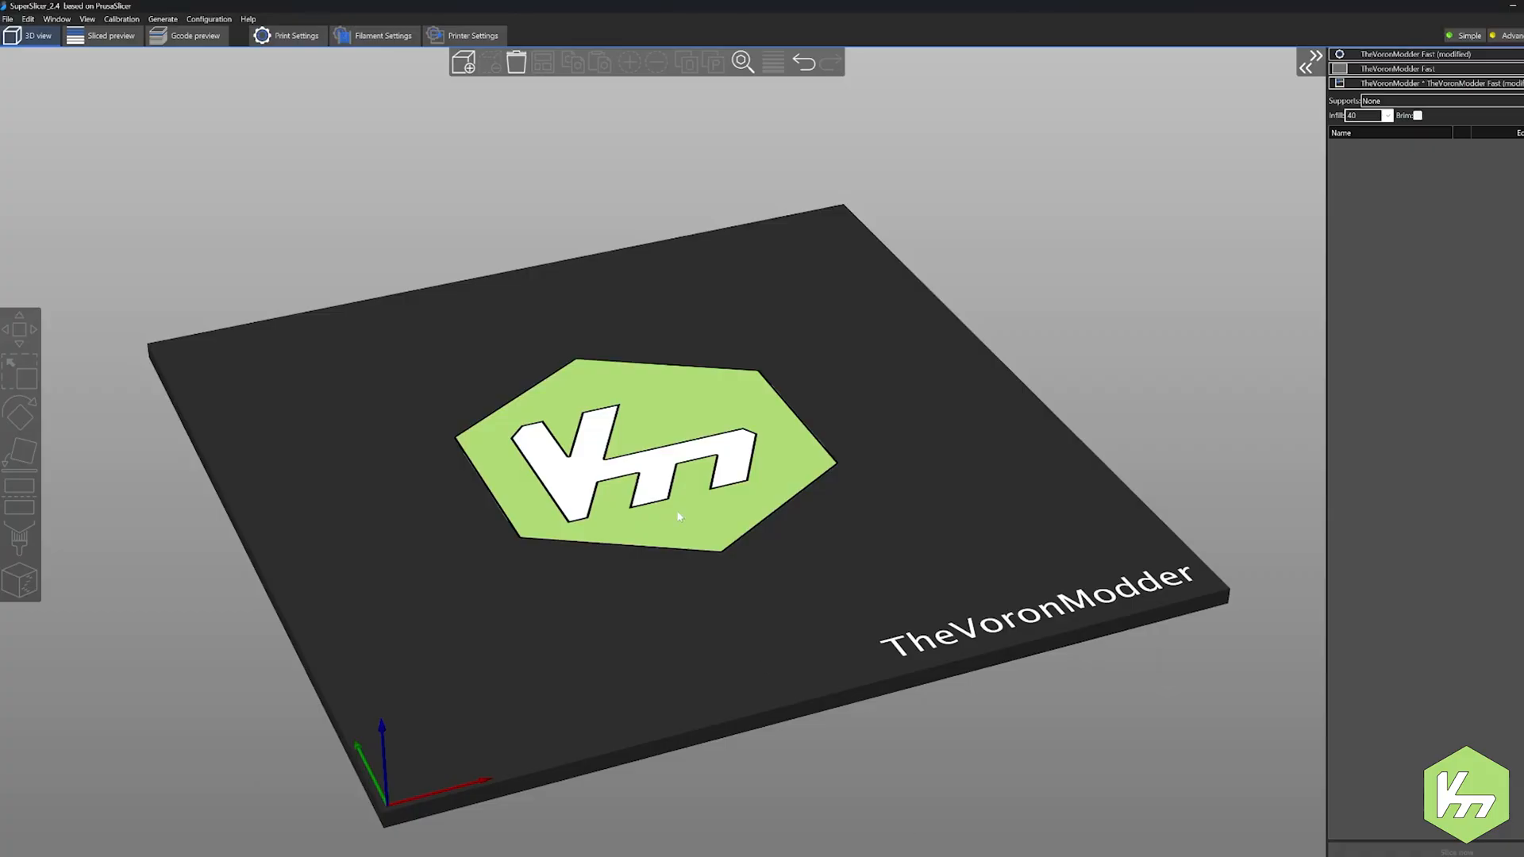
Step: Capture a screenshot of the print bed in SuperSlicer and paste it into a new paint.net image
key("super+shift+s")
mouse_move(259, 265)
left_mouse_down()
mouse_move(1231, 681)
mouse_move(1243, 771)
left_mouse_up()
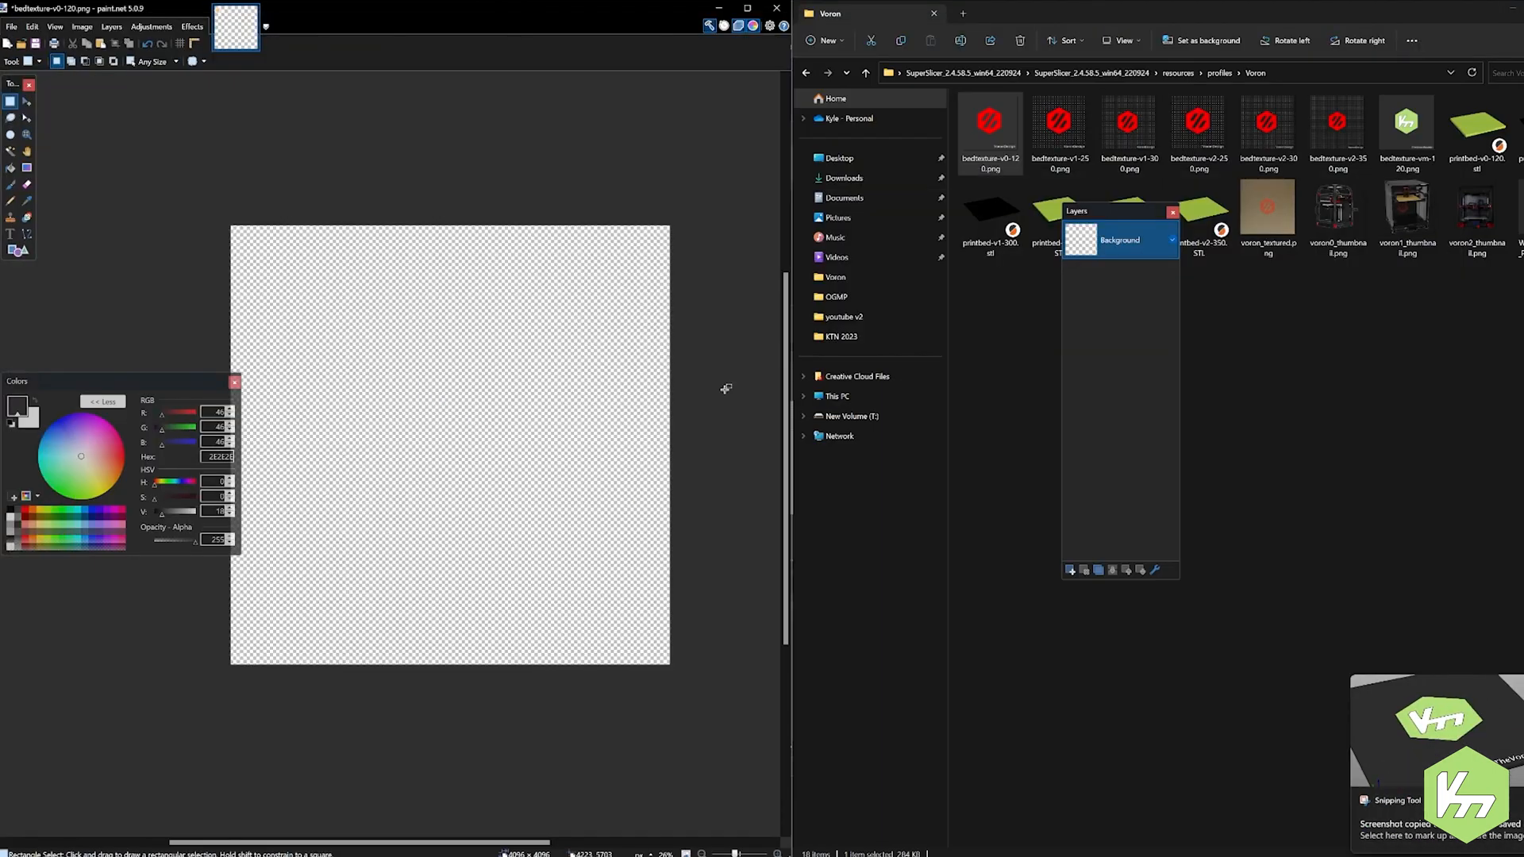
left_click(33, 41)
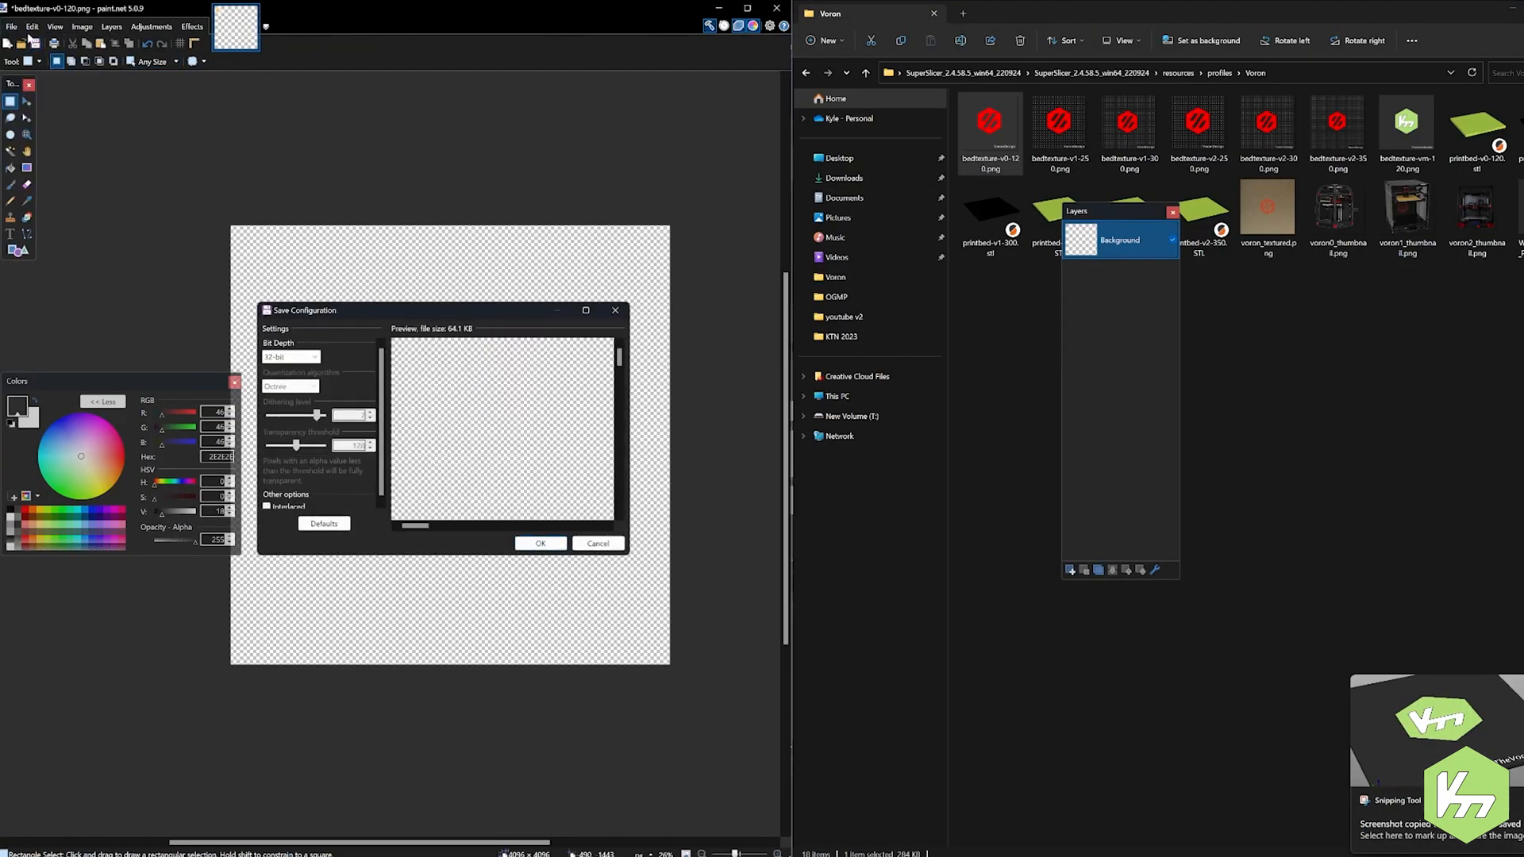
left_click(615, 311)
left_click(81, 27)
left_click(28, 42)
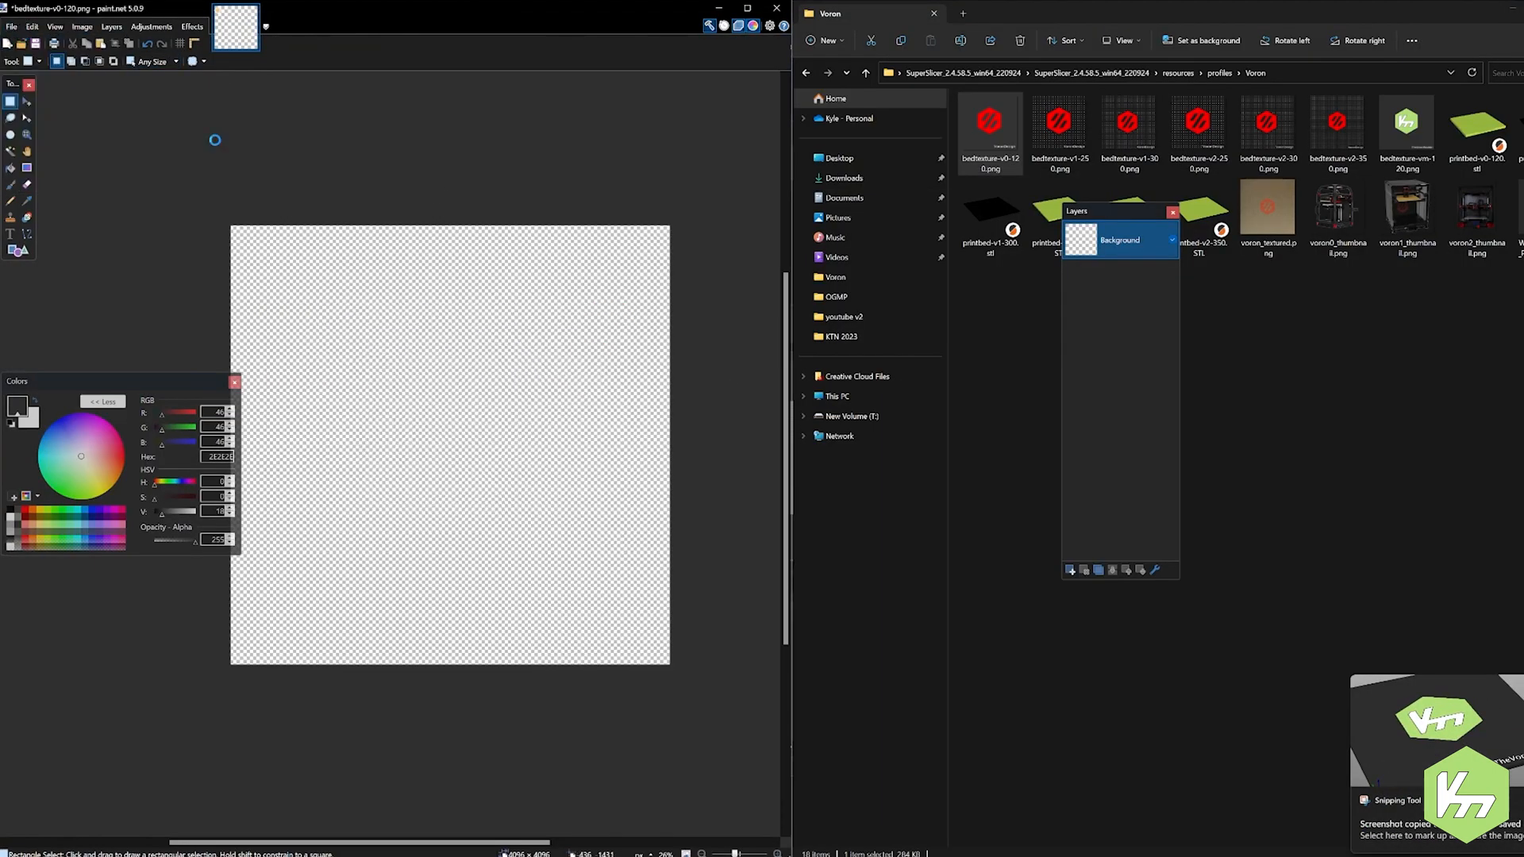
key("Return")
key("ctrl+v")
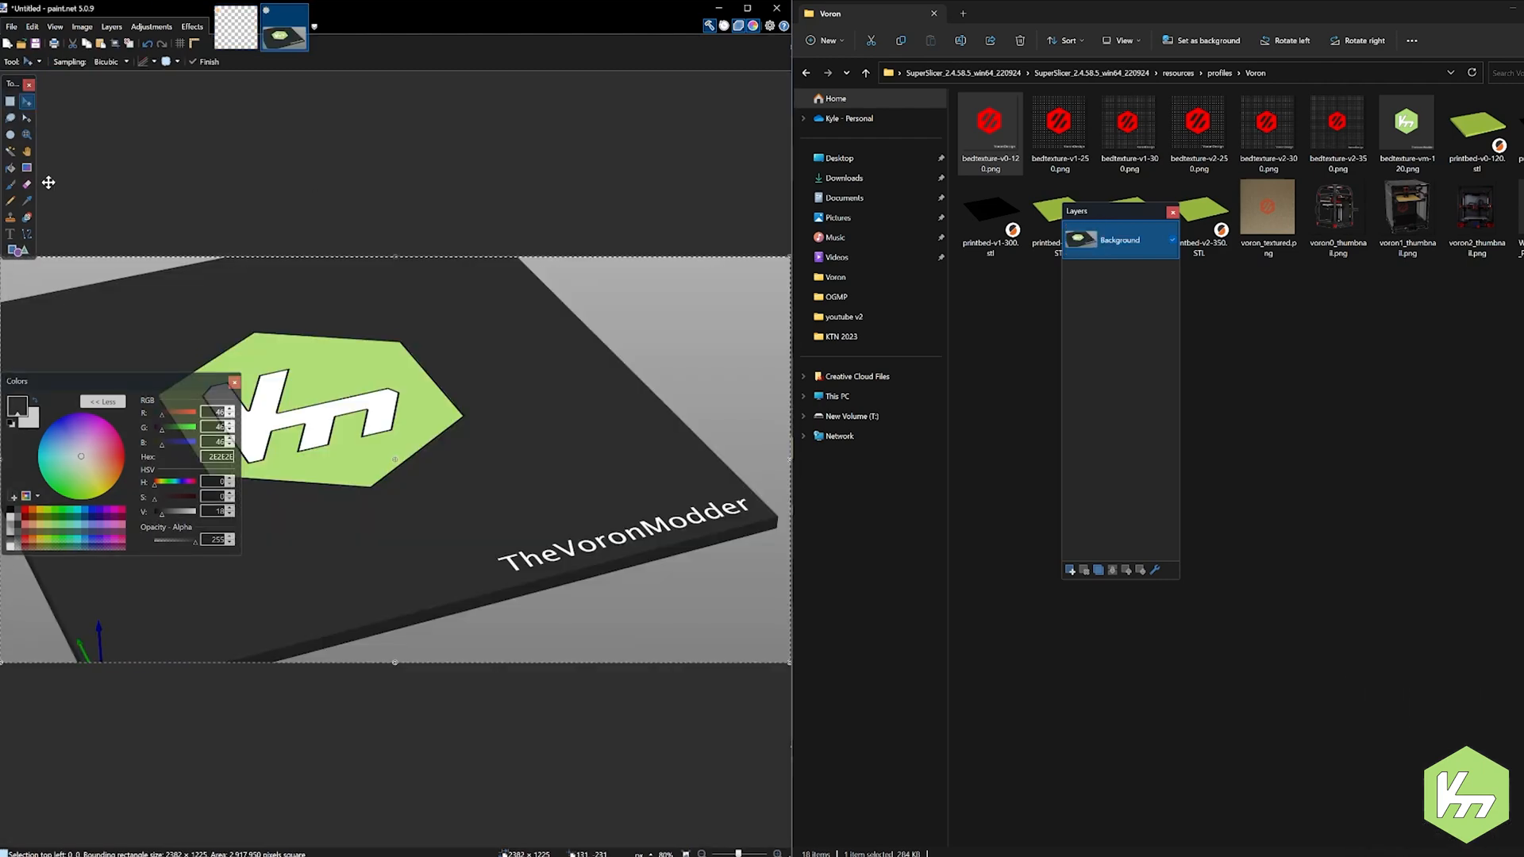
Step: Fill the bedtexture-v0-120.png canvas with the dark grey 2E2E2E sampled from the bed screenshot, and add a new layer above it
left_click(26, 201)
left_click_drag(203, 379, 483, 330)
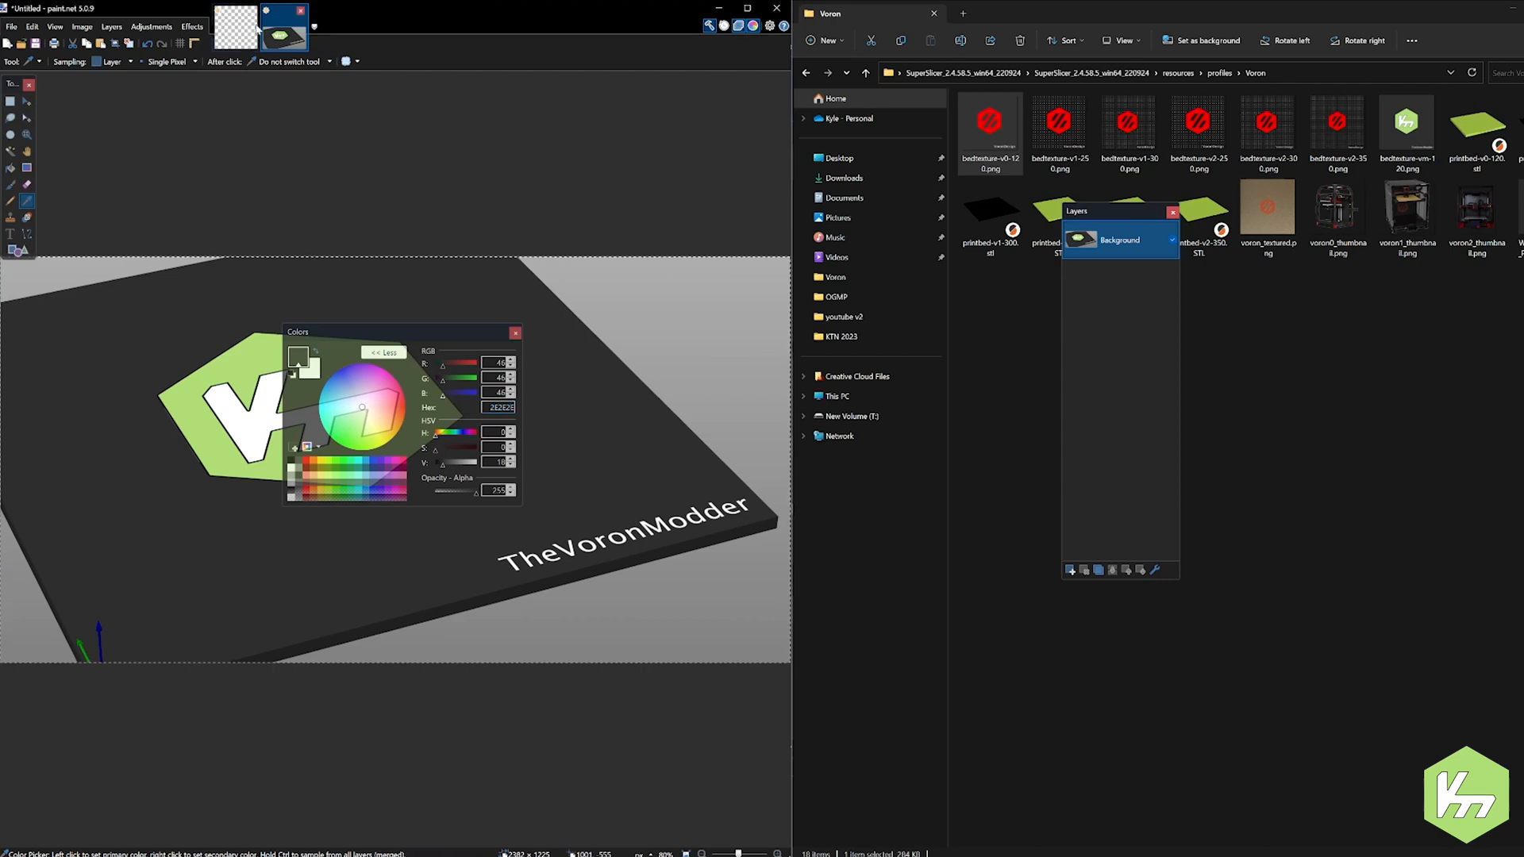
key("ctrl+Tab")
left_click(11, 167)
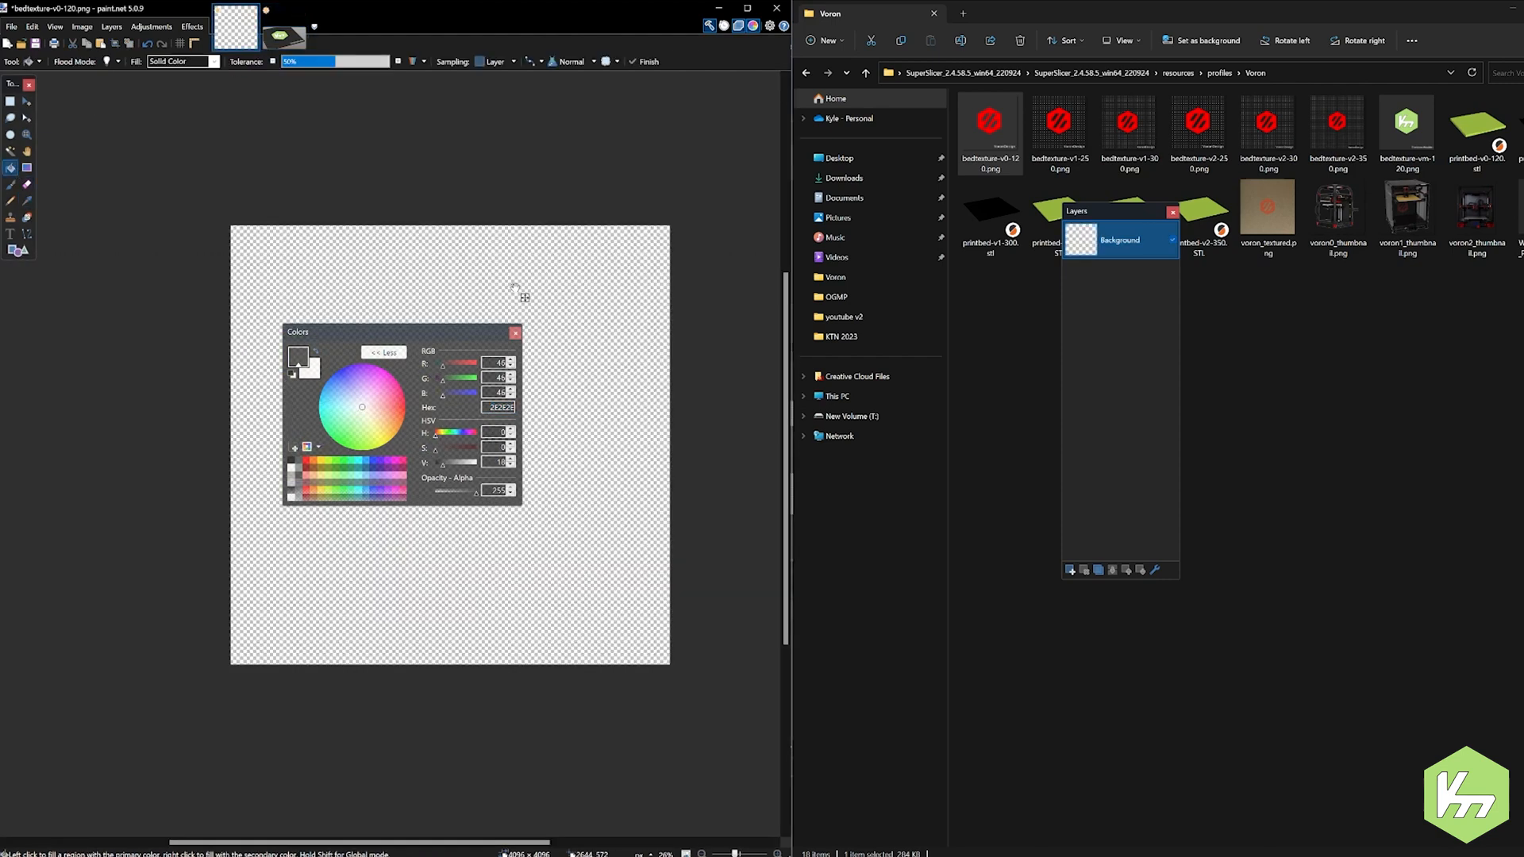
left_click(514, 290)
left_click(1071, 570)
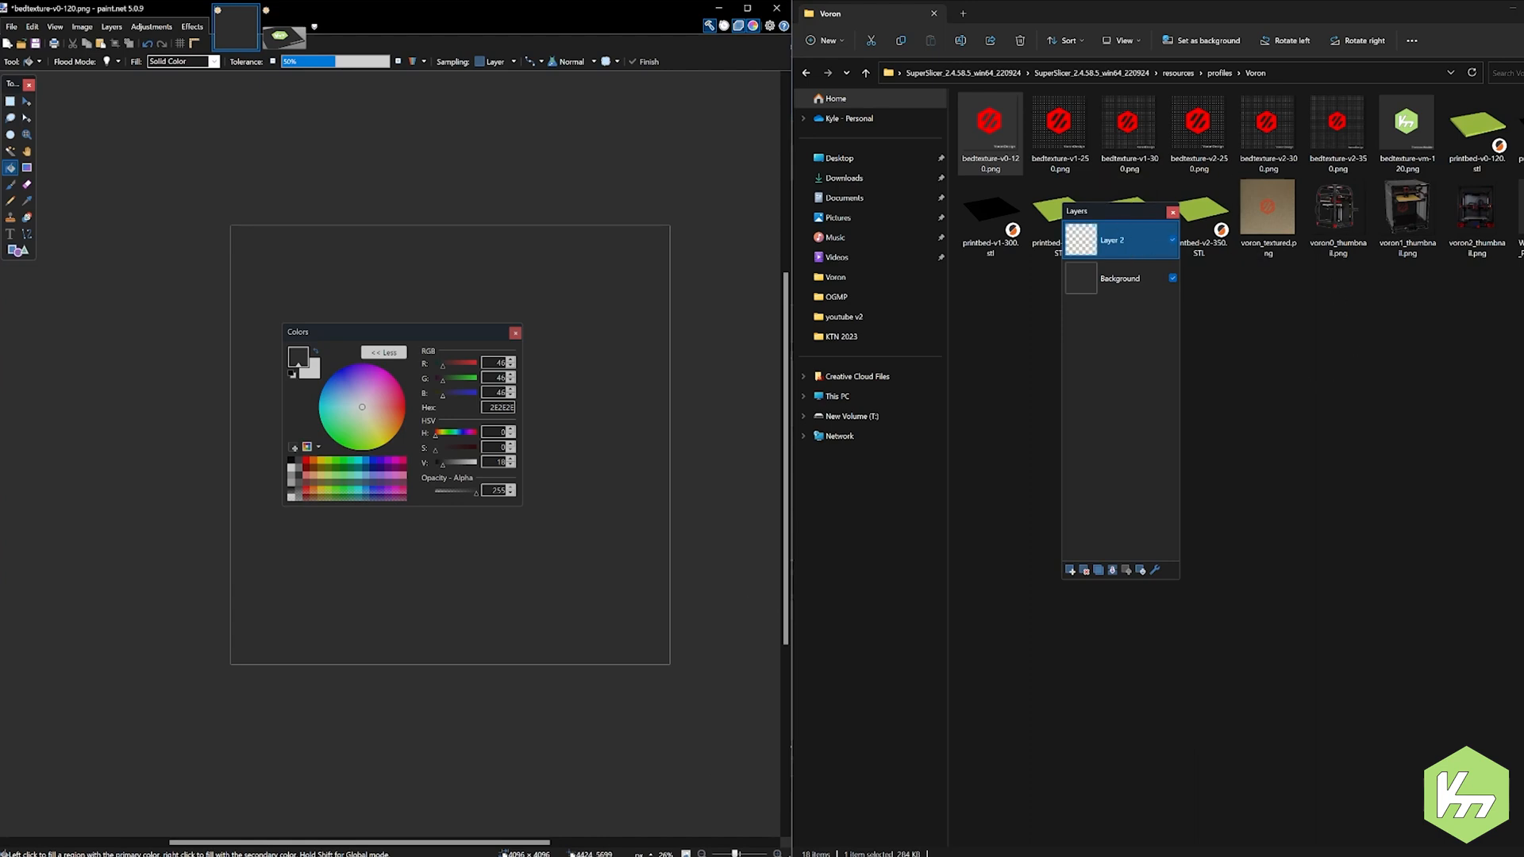
Step: Open OGMP.jpg from the OGMP folder in paint.net and delete the white background around the logo
left_click(565, 833)
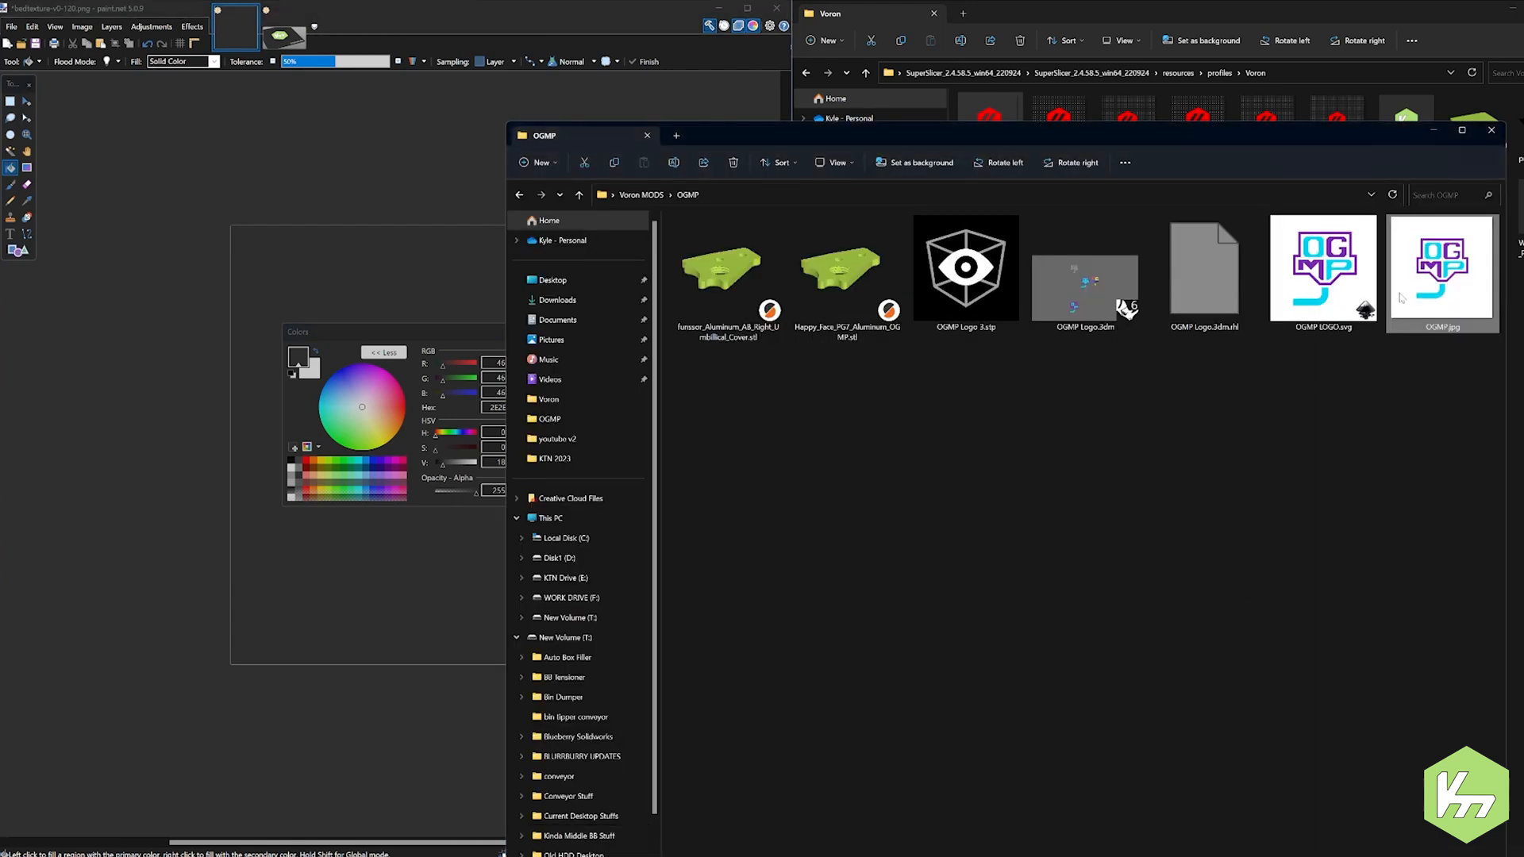
left_click_drag(1400, 297, 402, 207)
left_click(353, 453)
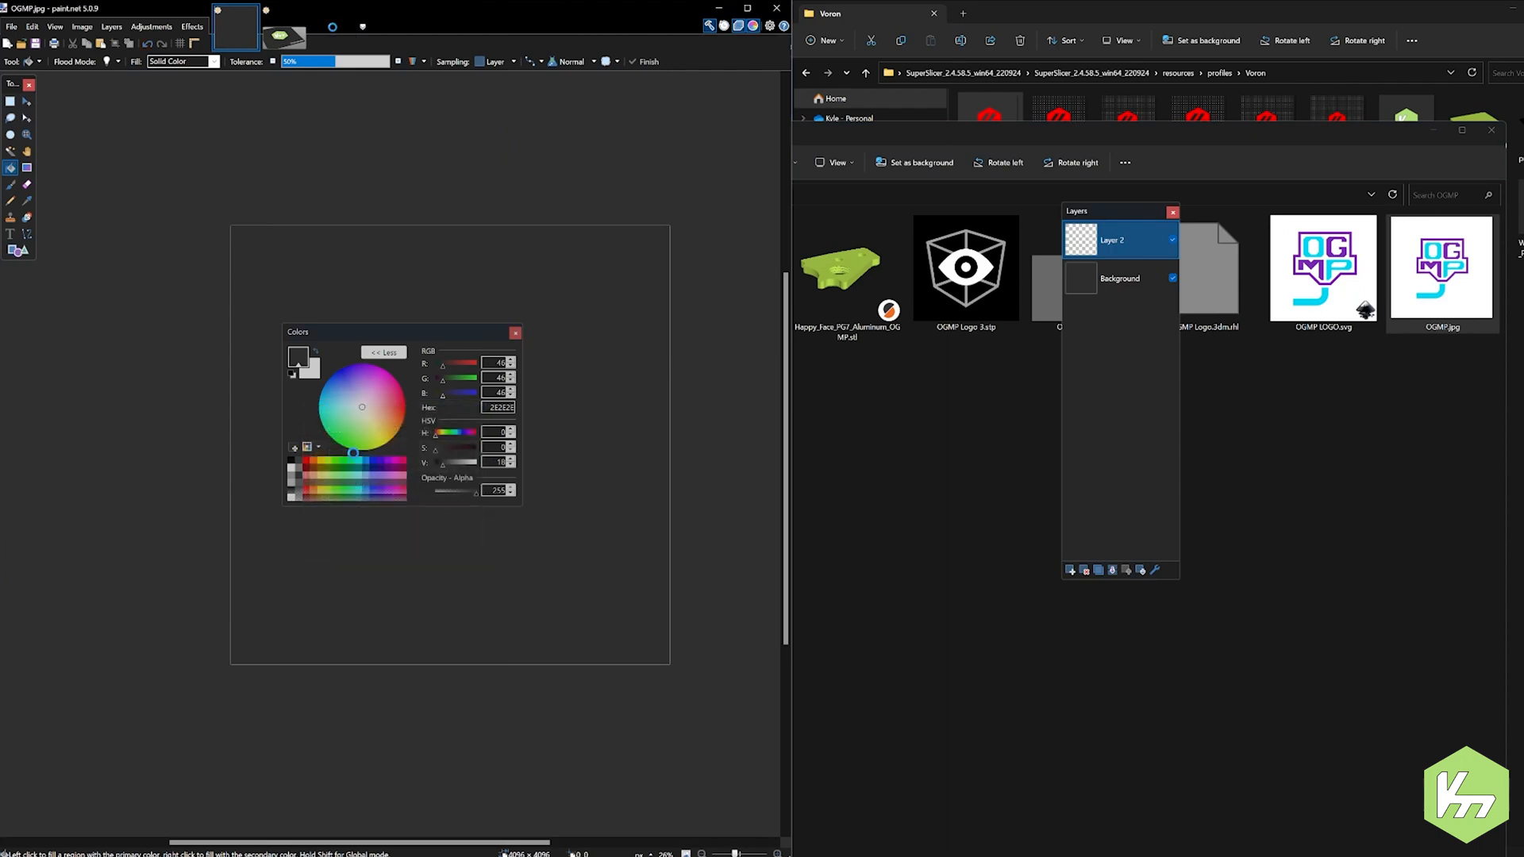
left_click(10, 151)
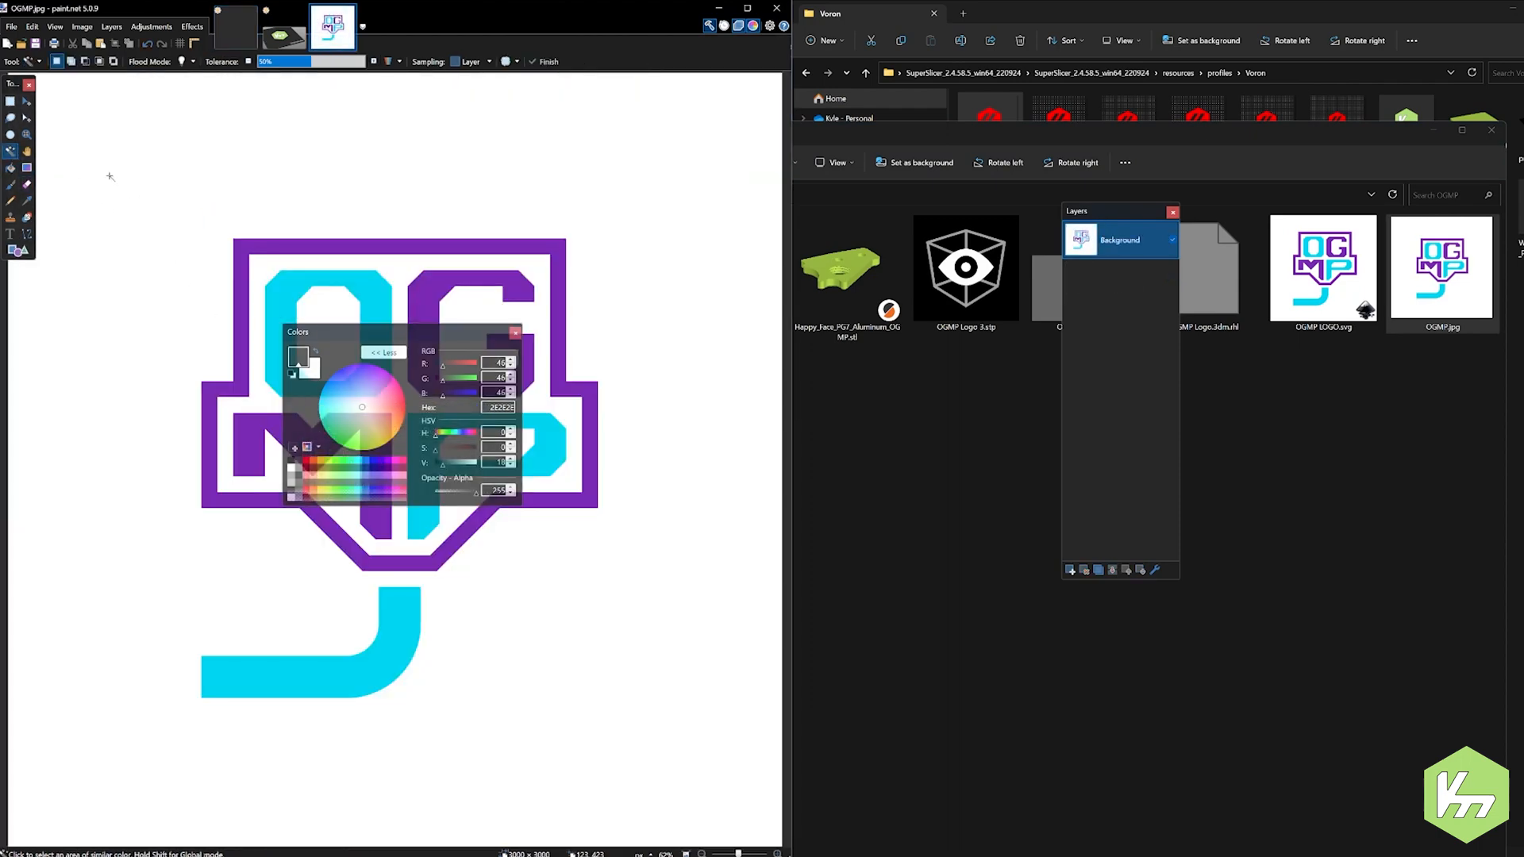
left_click(184, 193)
key("Delete")
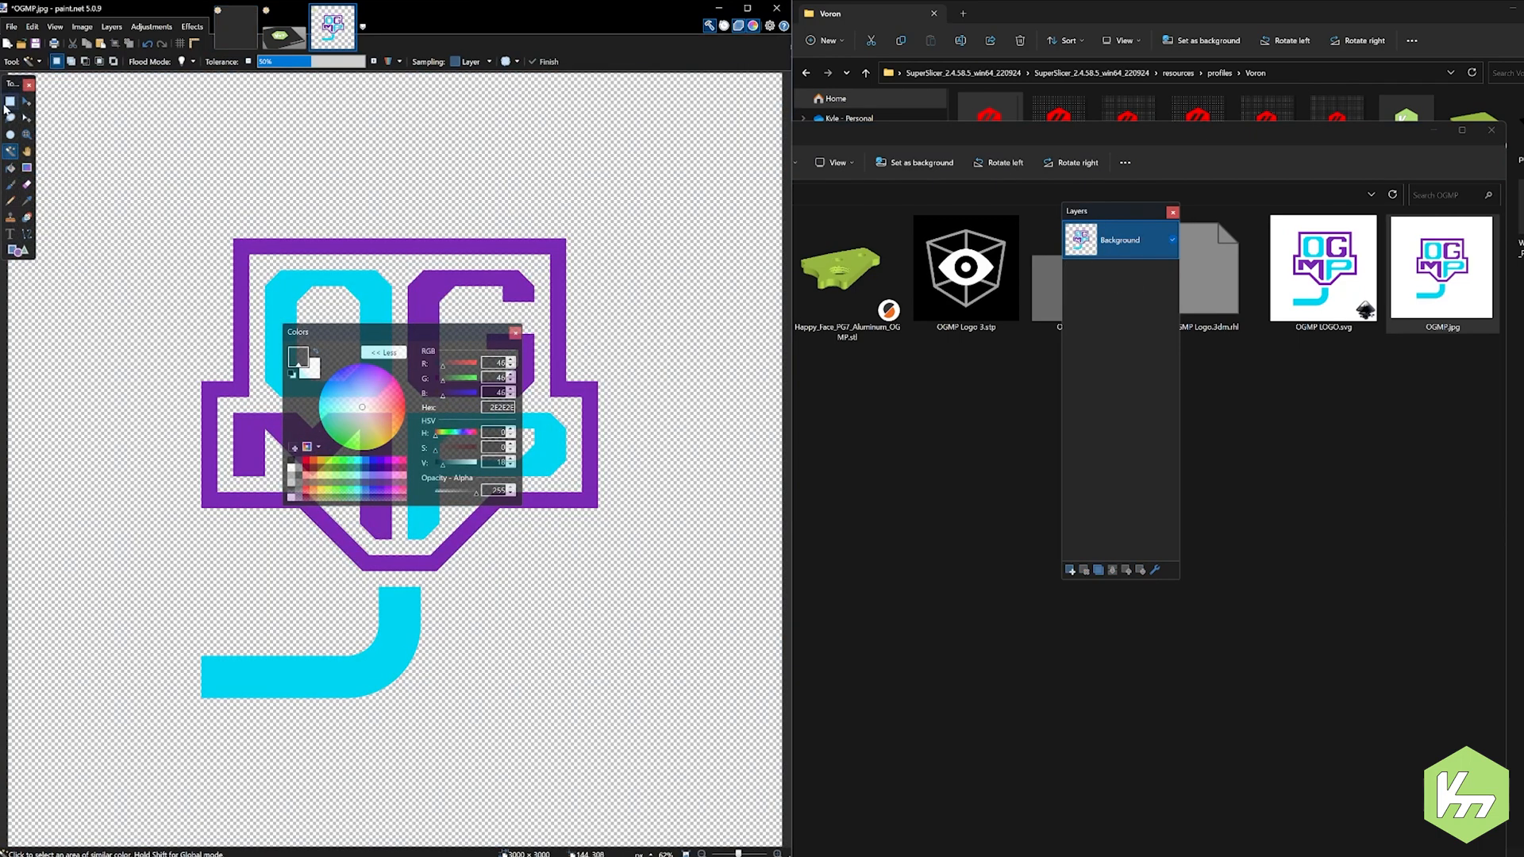
Step: Copy the OGMP logo onto Layer 2 of bedtexture-v0-120.png and move it to the middle of the canvas
left_click(9, 101)
left_click_drag(110, 190, 703, 740)
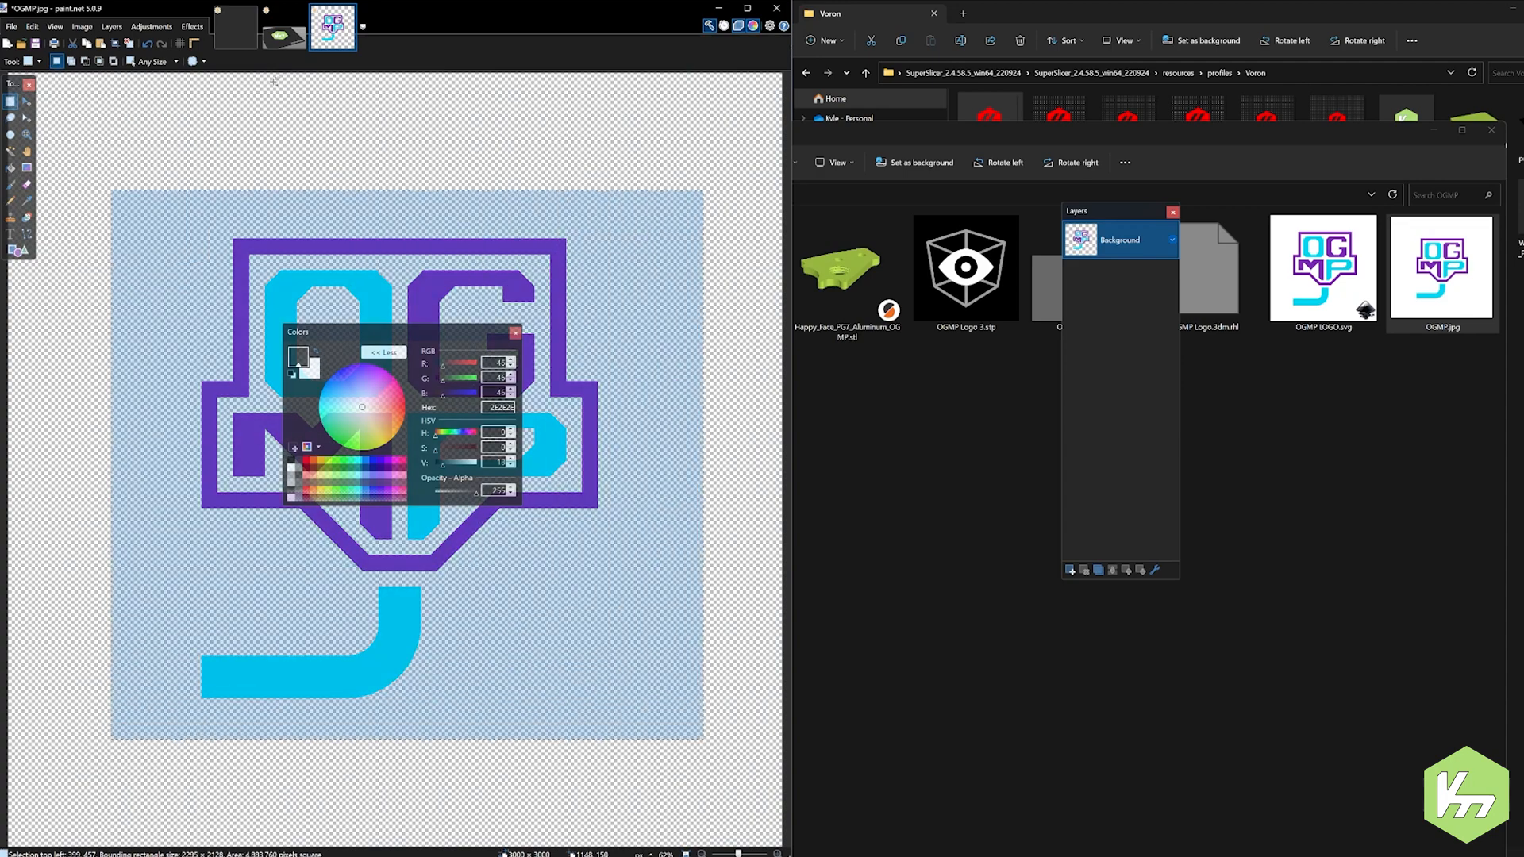
key("ctrl+c")
left_click(236, 26)
key("ctrl+shift+v")
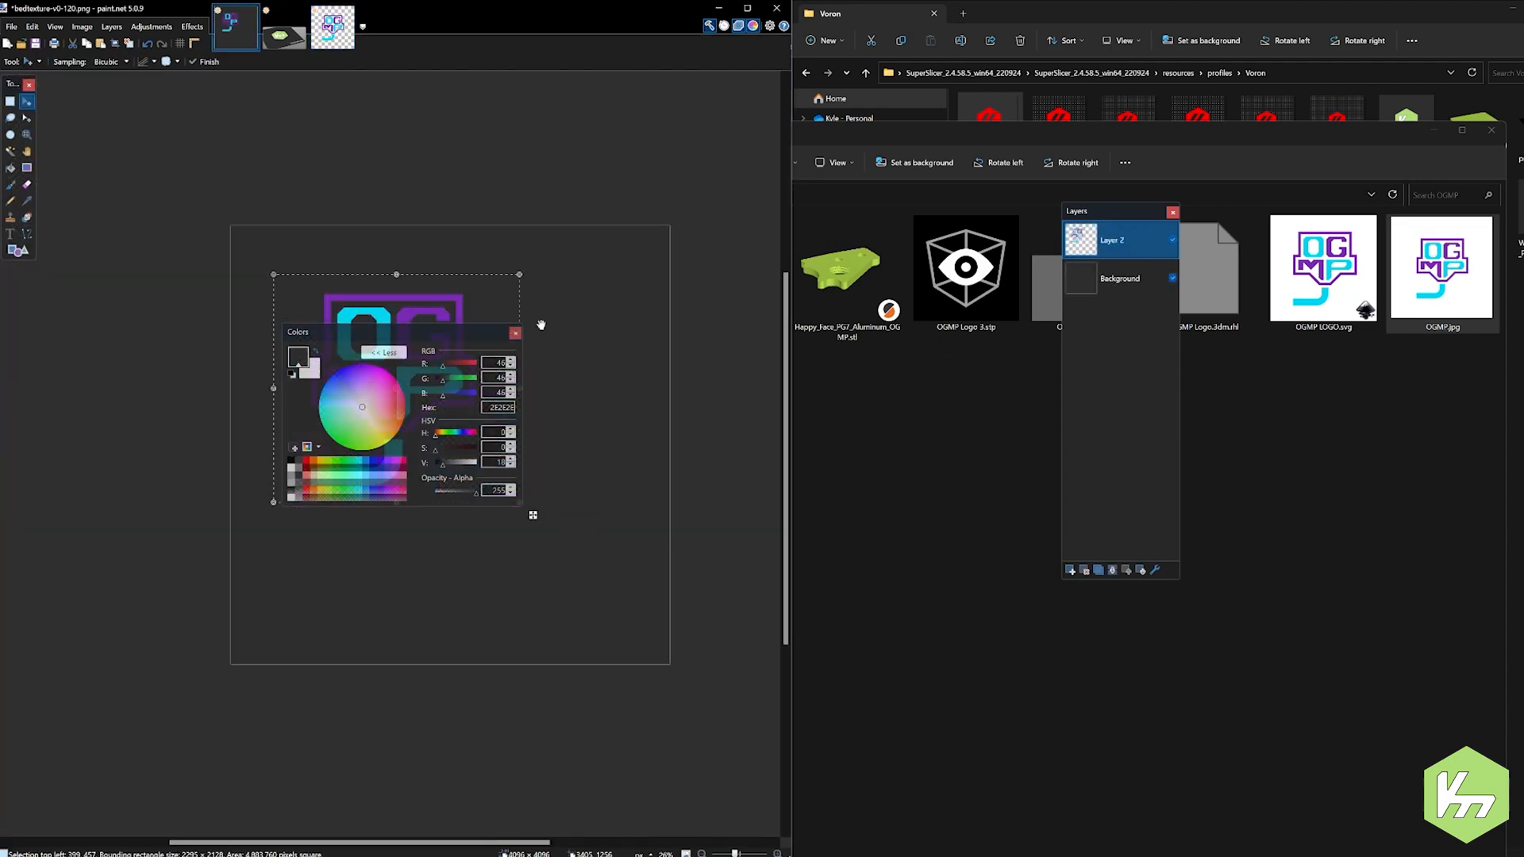
left_click_drag(460, 332, 132, 406)
left_click_drag(366, 379, 422, 448)
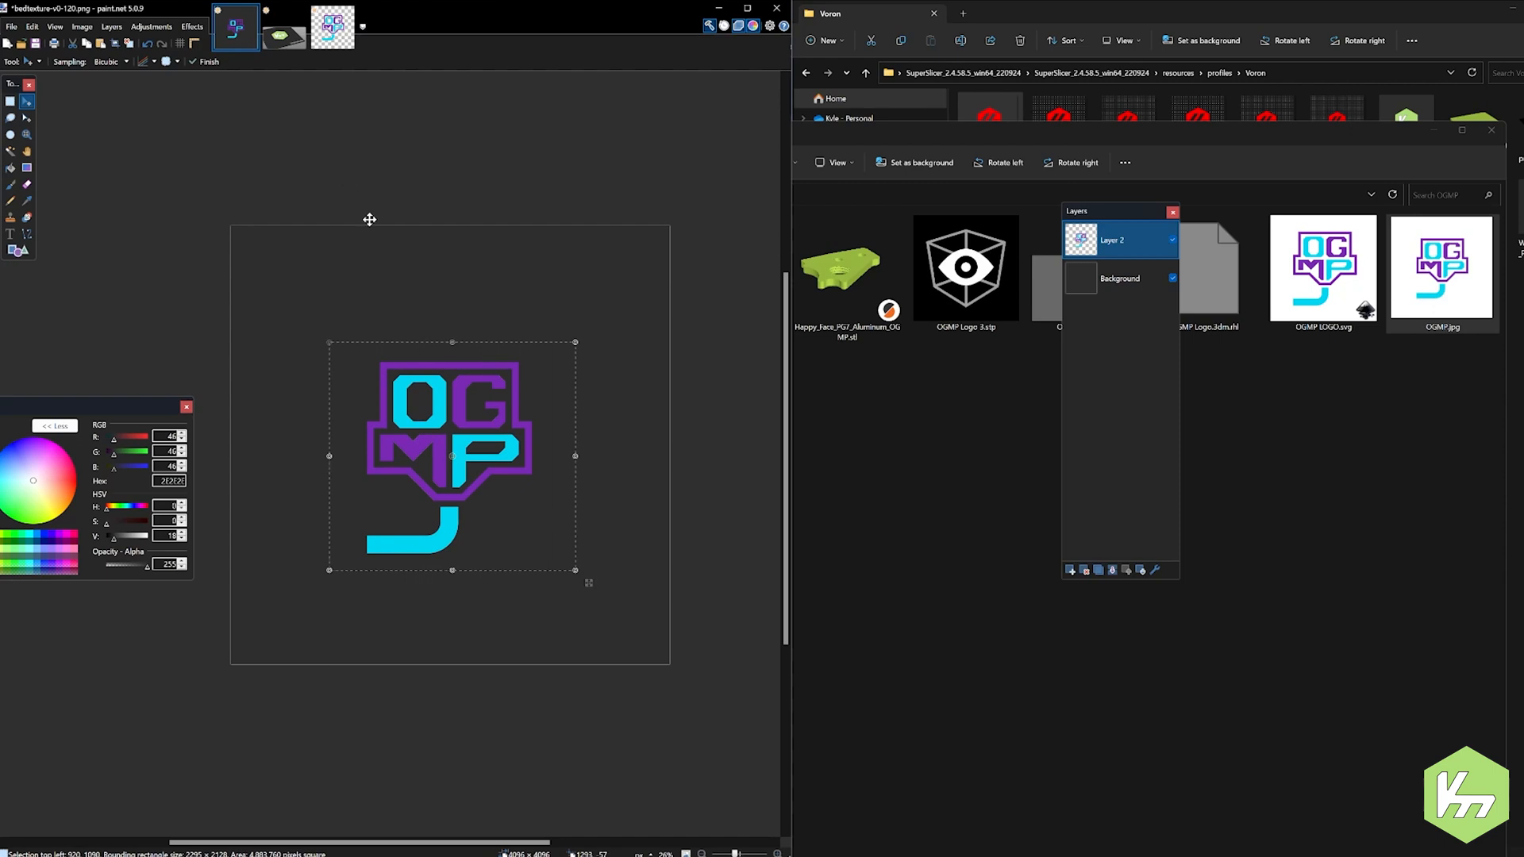
key("ctrl+d")
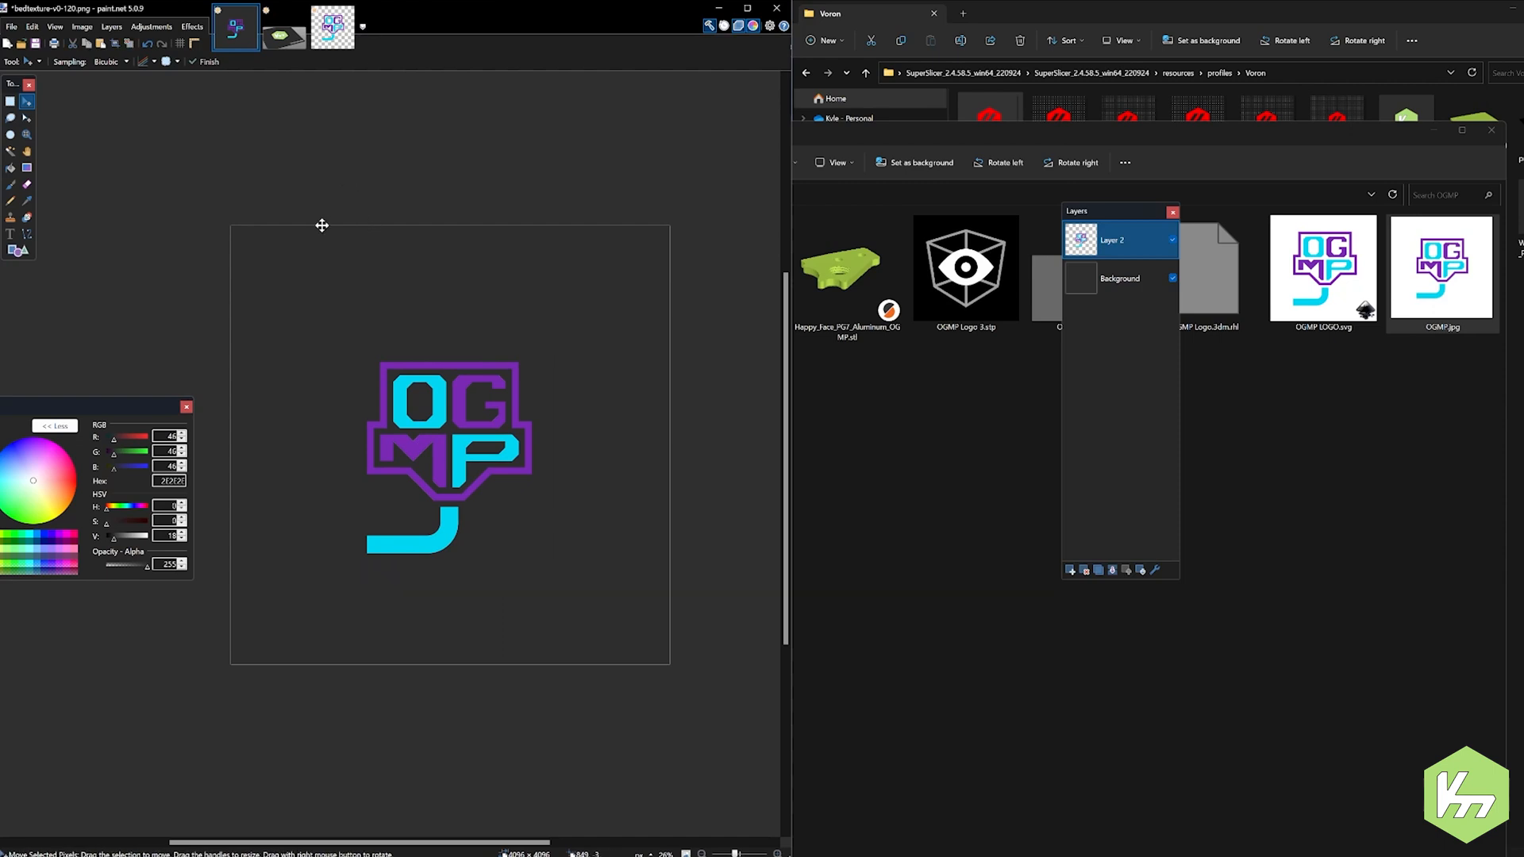
Step: Save the bed image as a flattened PNG named OGMP in the Voron profiles folder, keeping the default save configuration
left_click(11, 26)
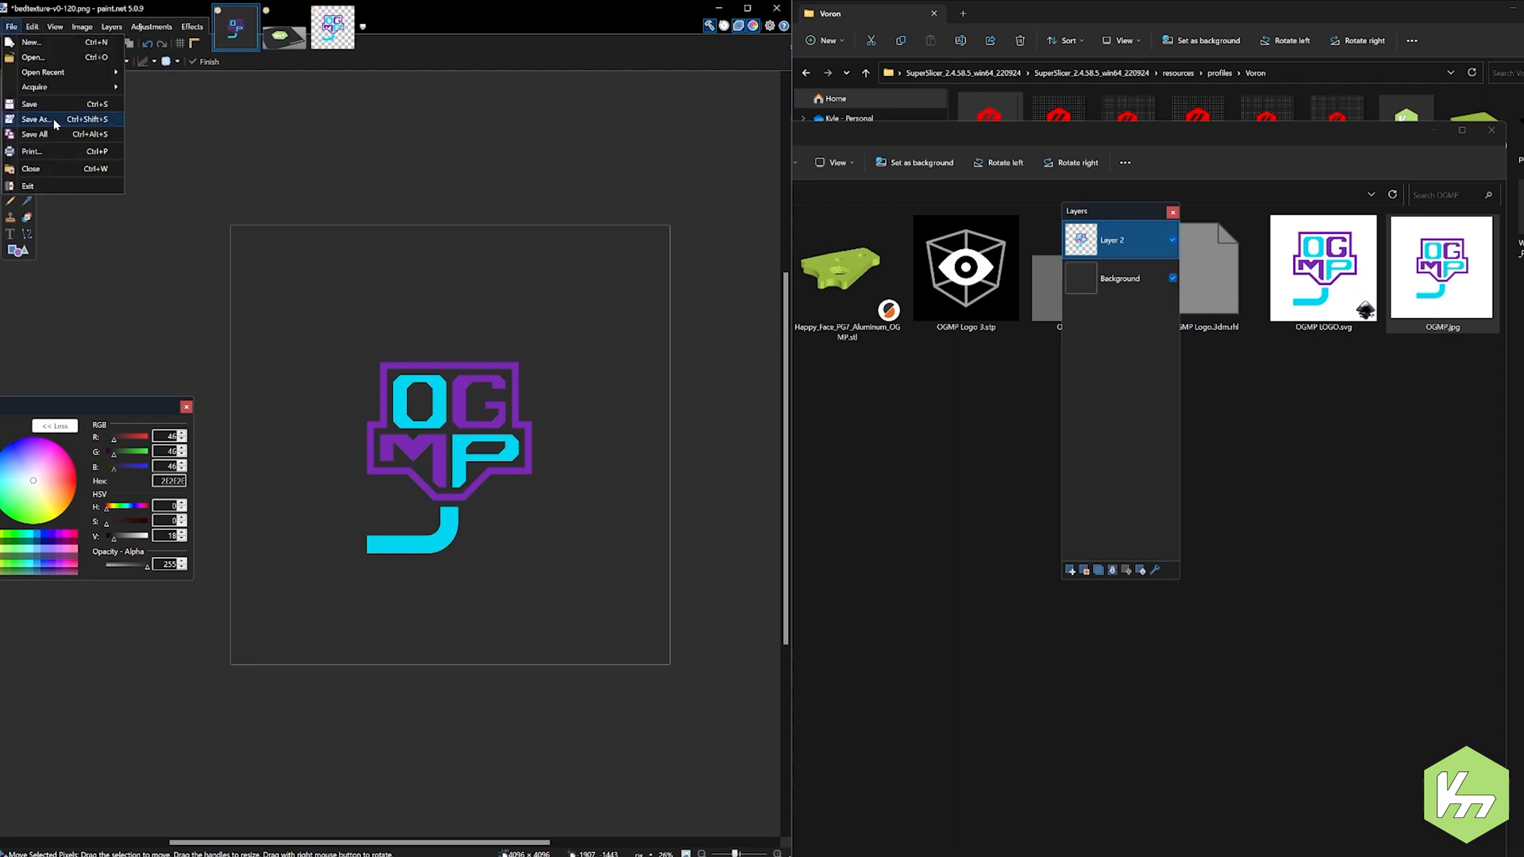
left_click(54, 117)
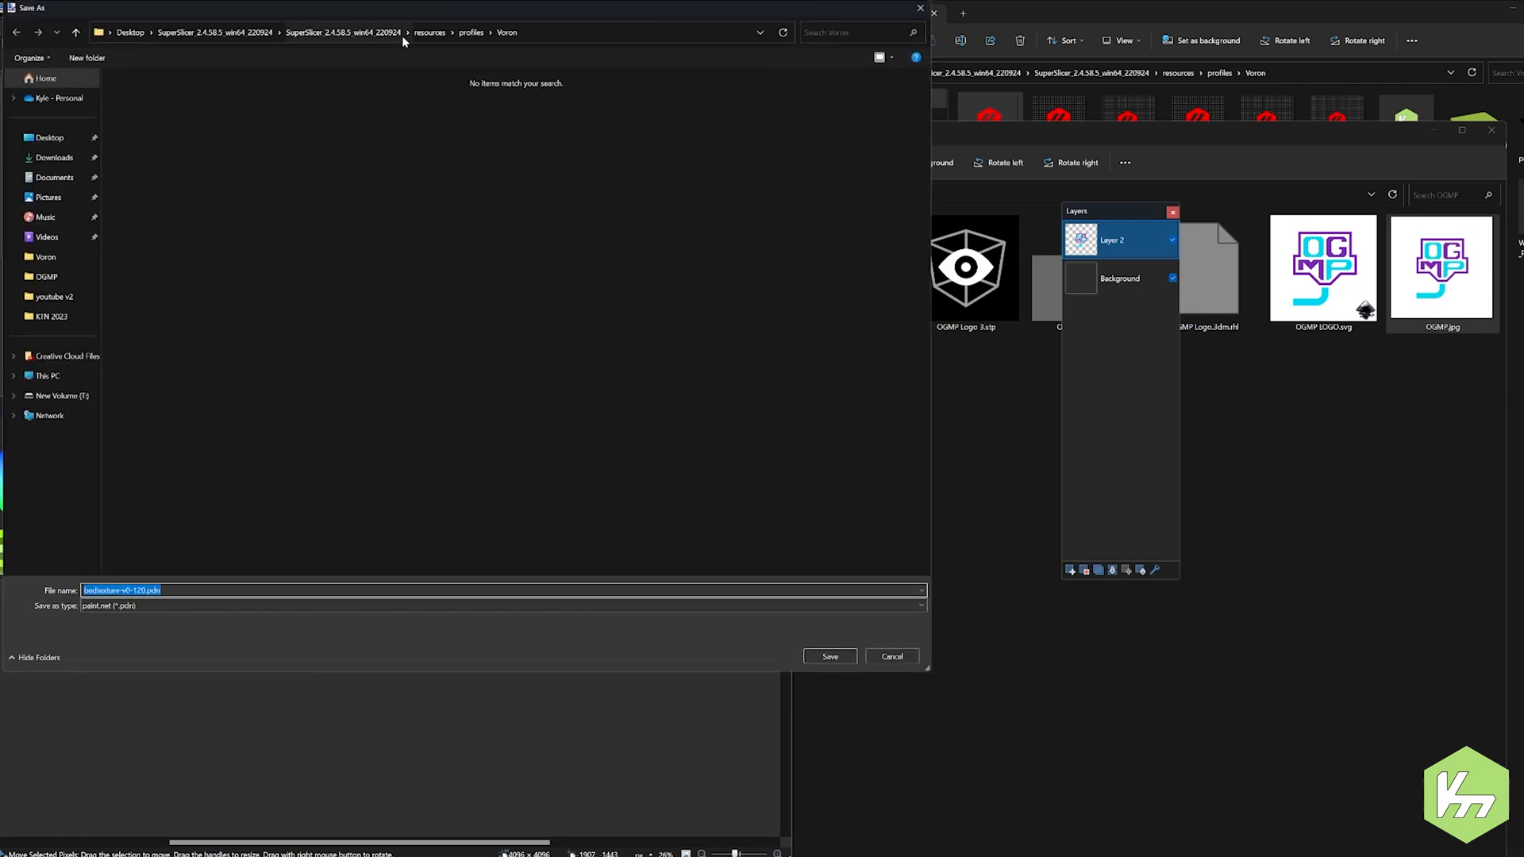
left_click(286, 606)
left_click(286, 629)
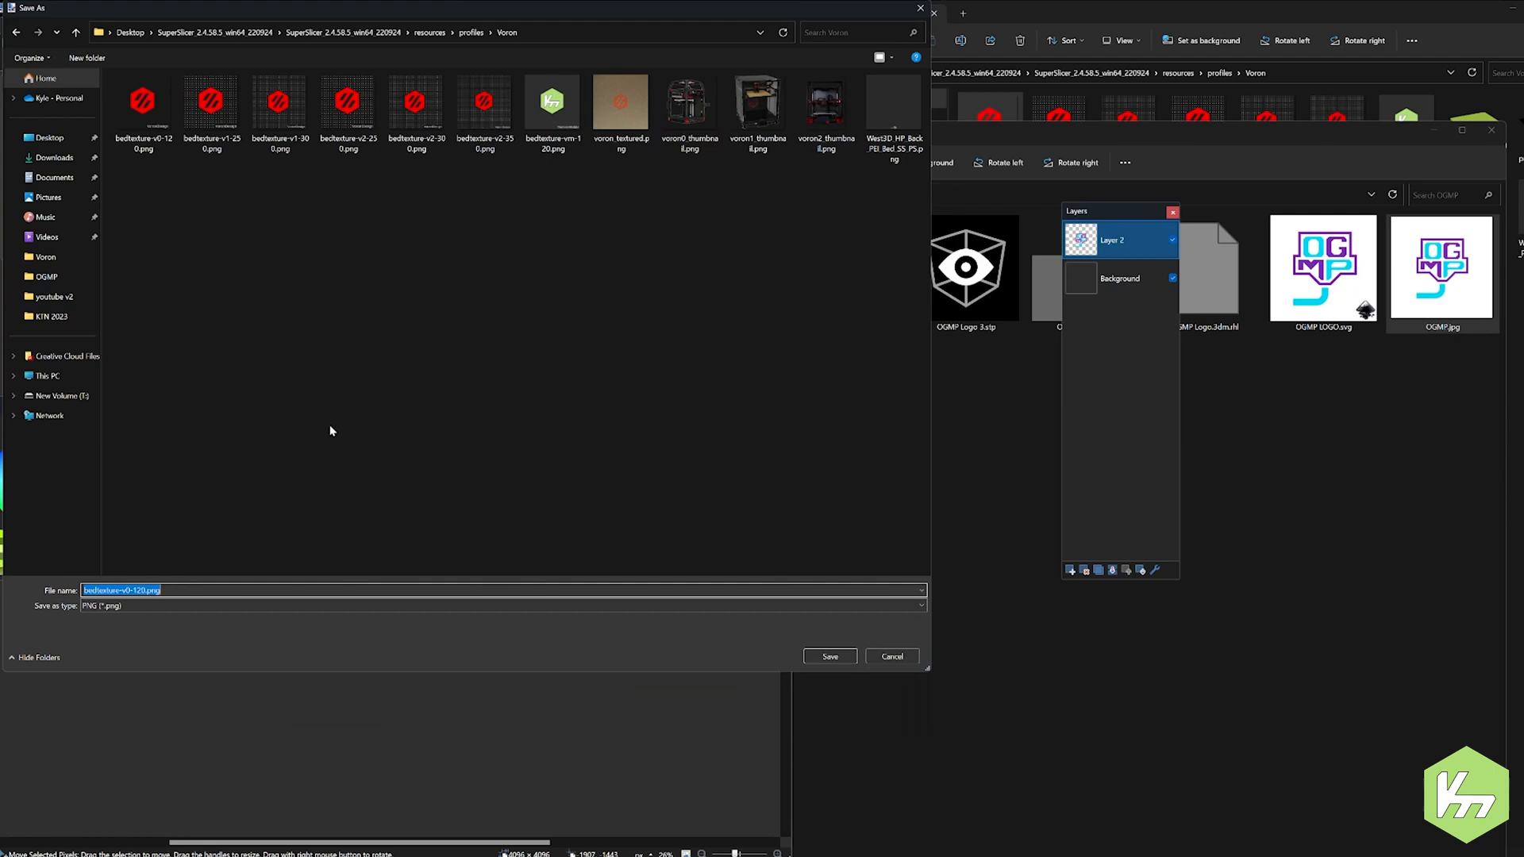
left_click(105, 607)
left_click(120, 629)
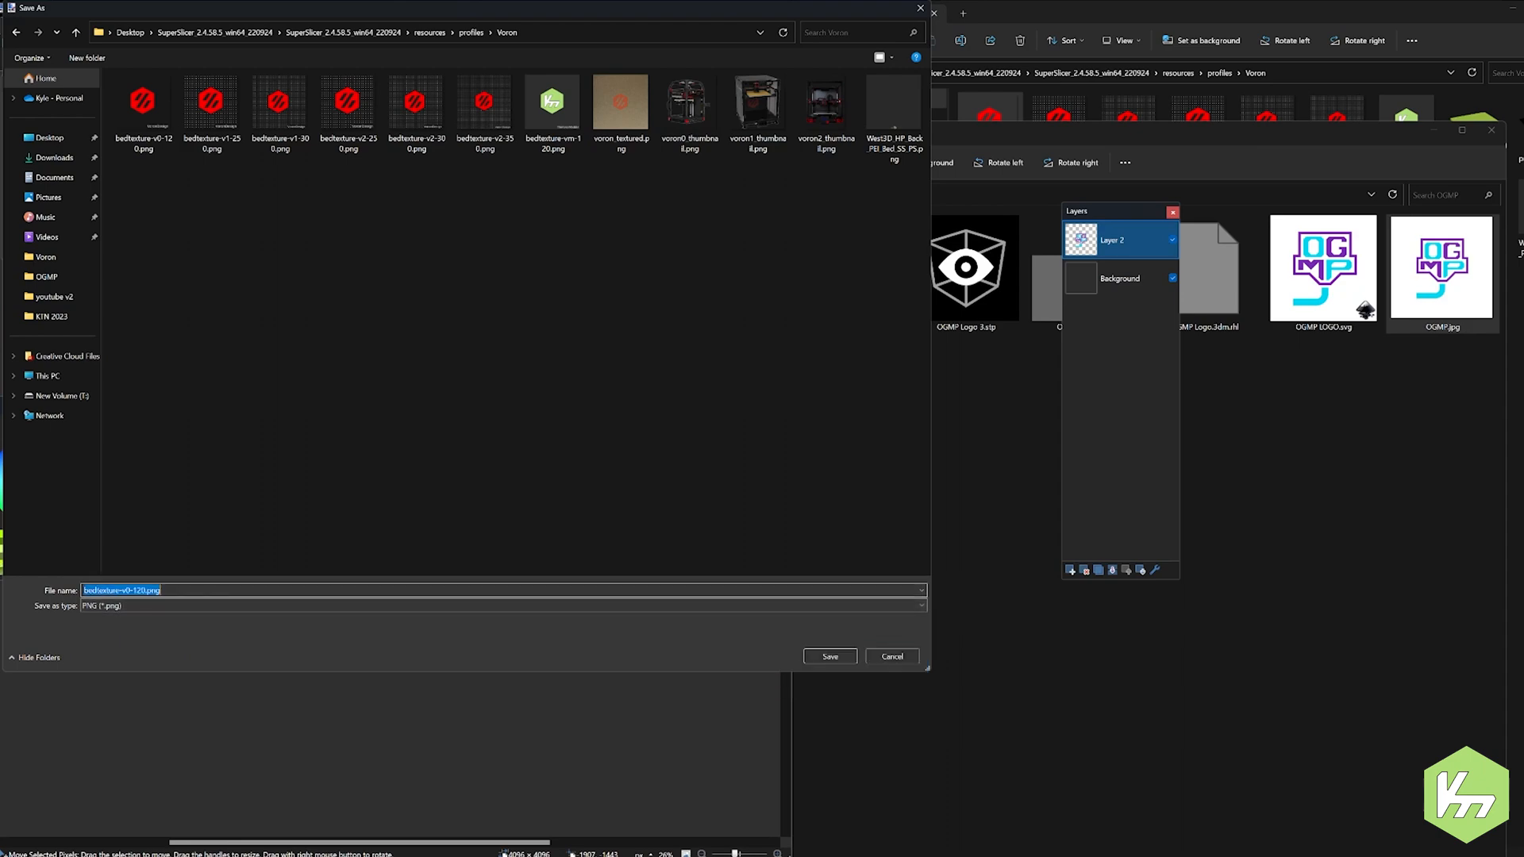
type("OGMP")
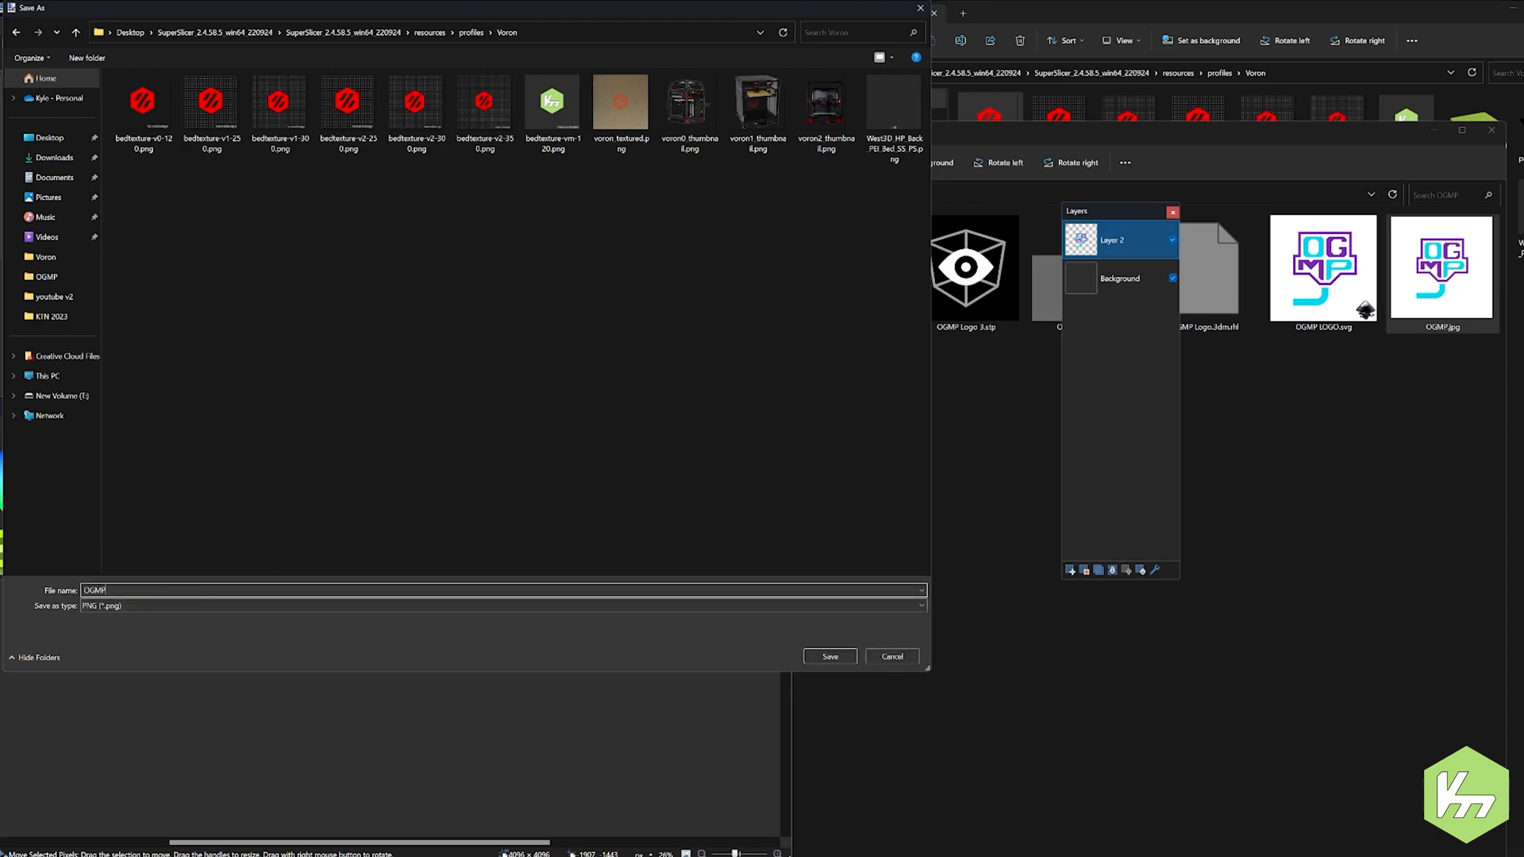
key("Return")
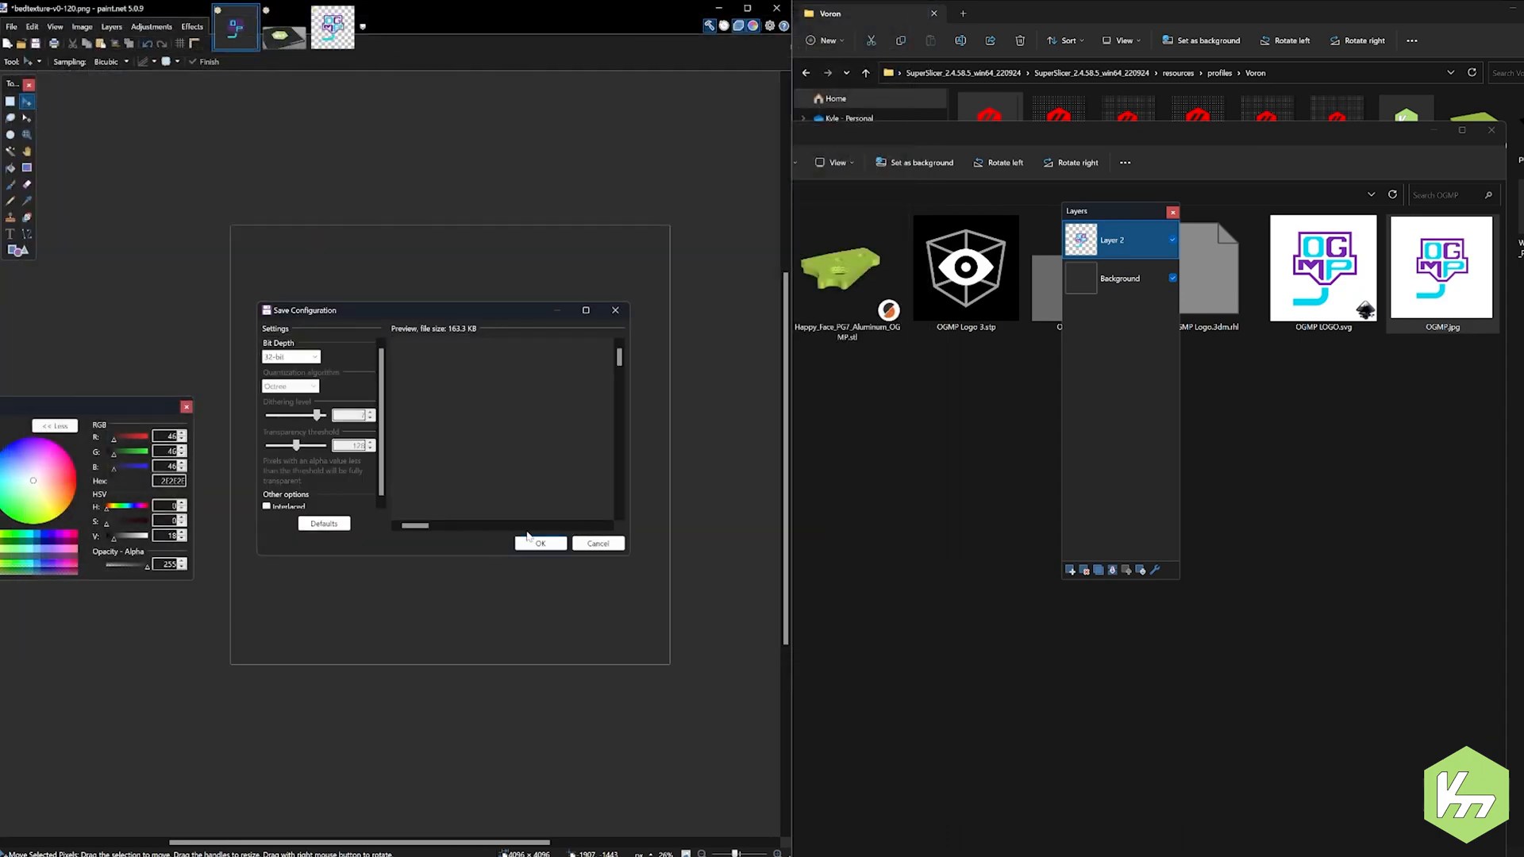
left_click(534, 539)
left_click(477, 472)
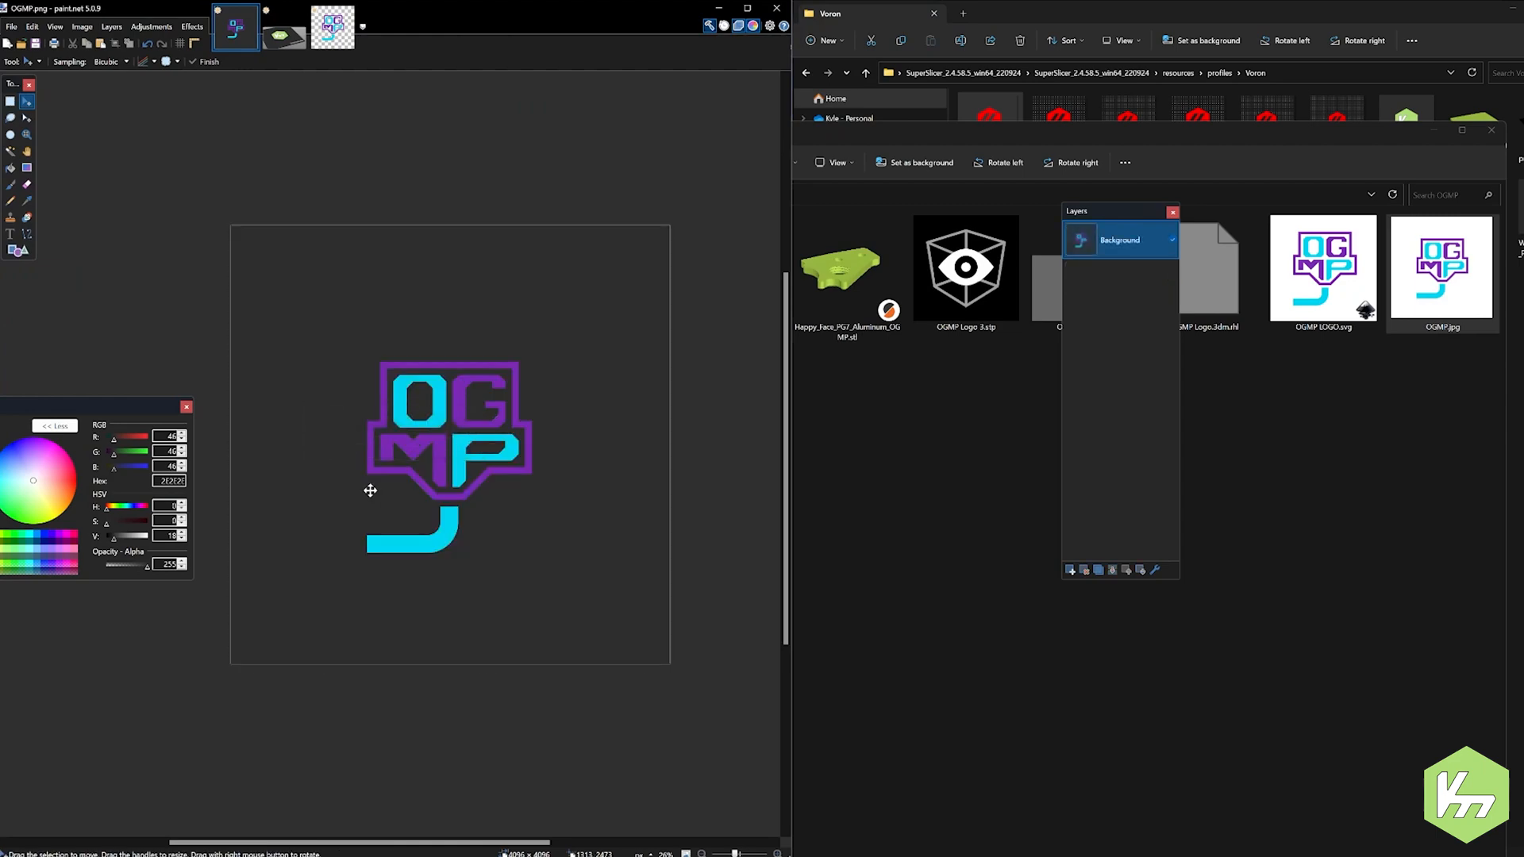
Step: Switch to SuperSlicer, load OGMP.png from the Voron folder as the printer's bed texture, and check the bed in the 3D view
left_click(729, 13)
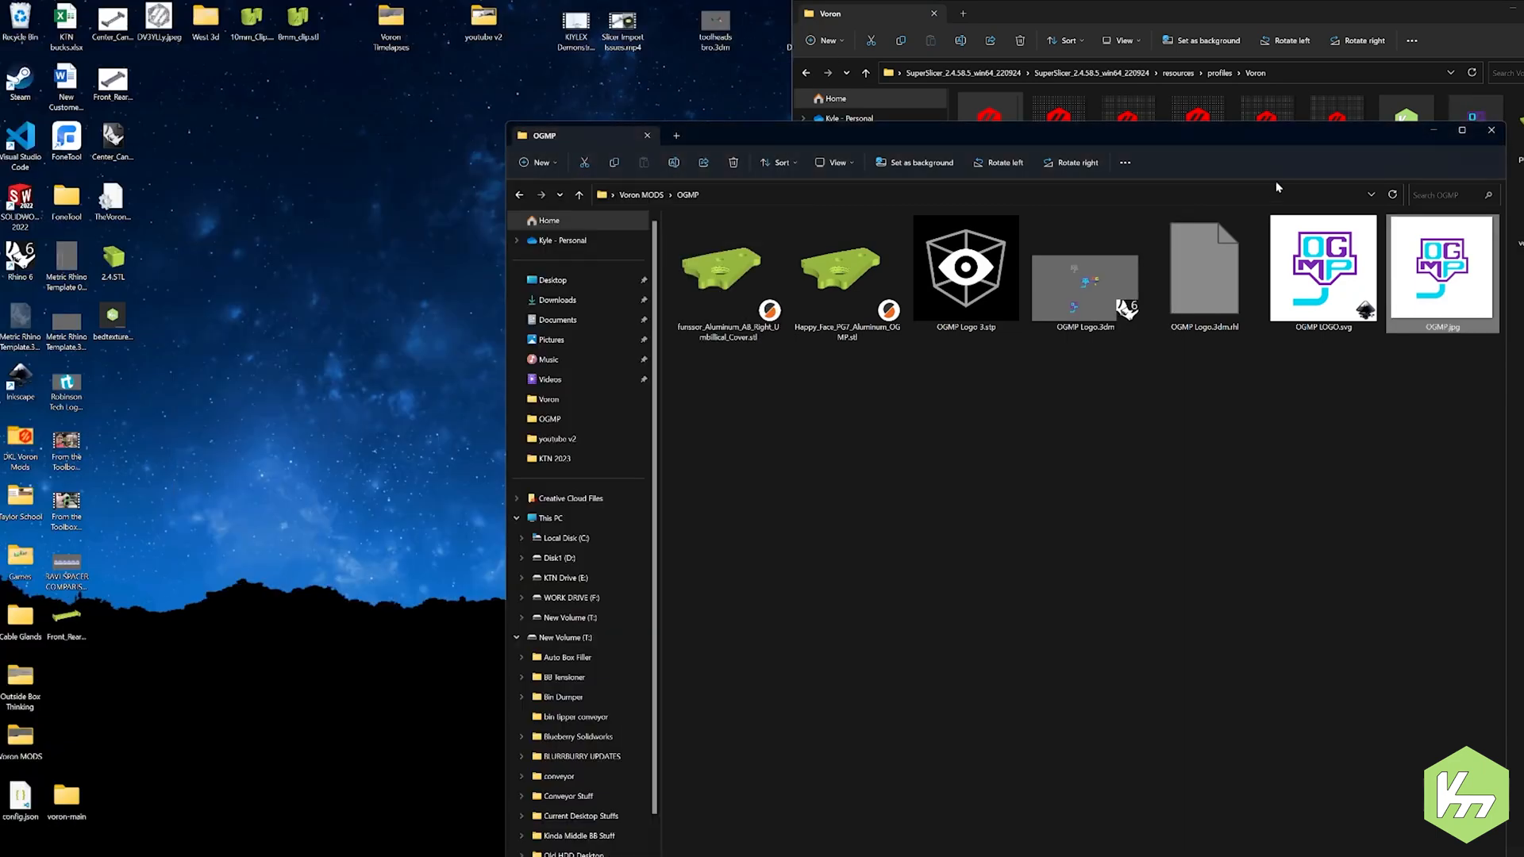
left_click(1433, 132)
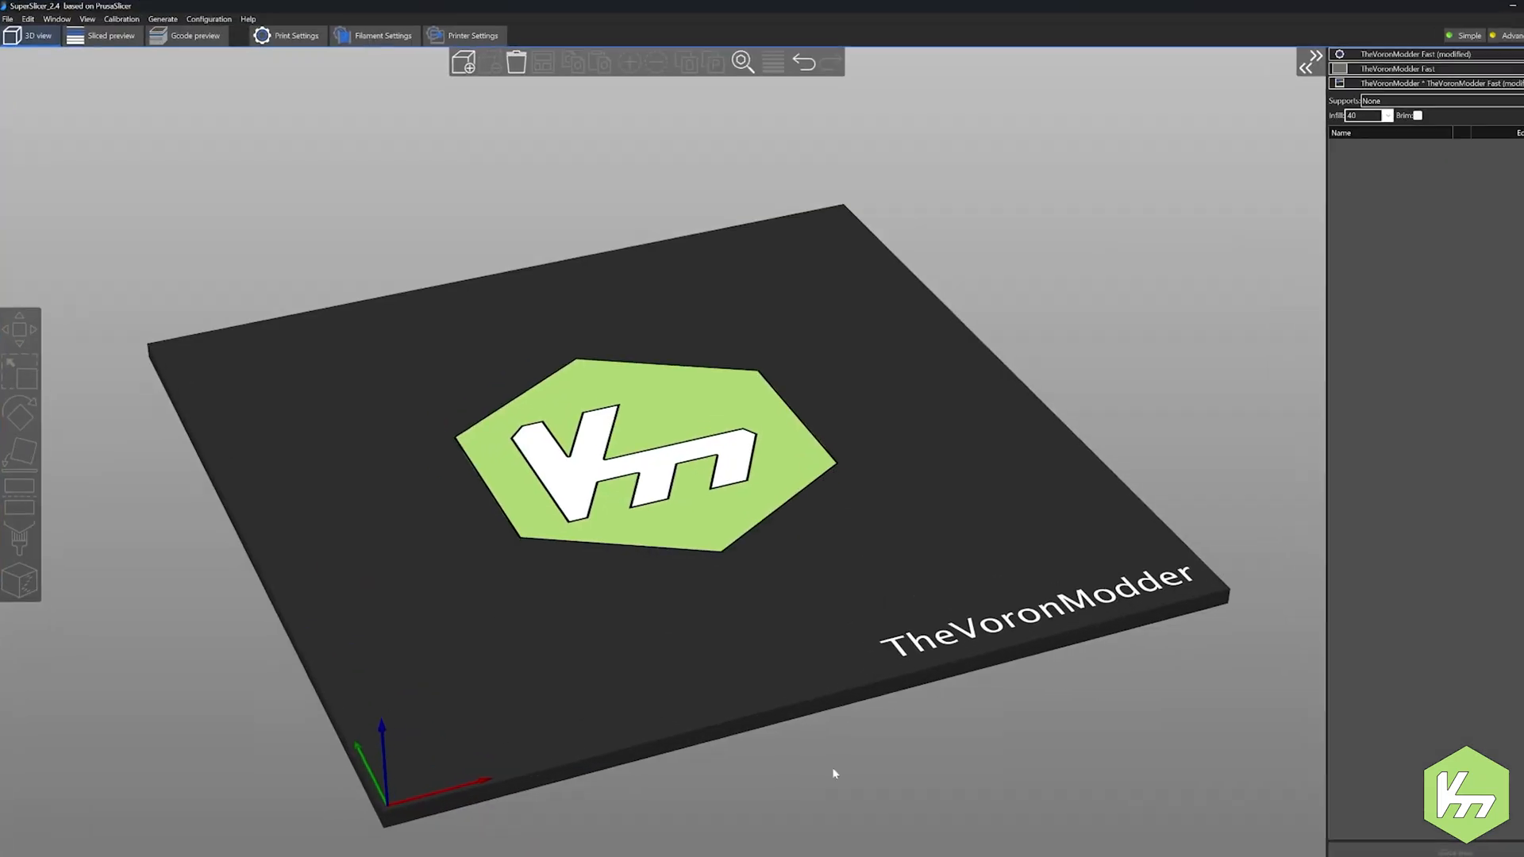
left_click(467, 36)
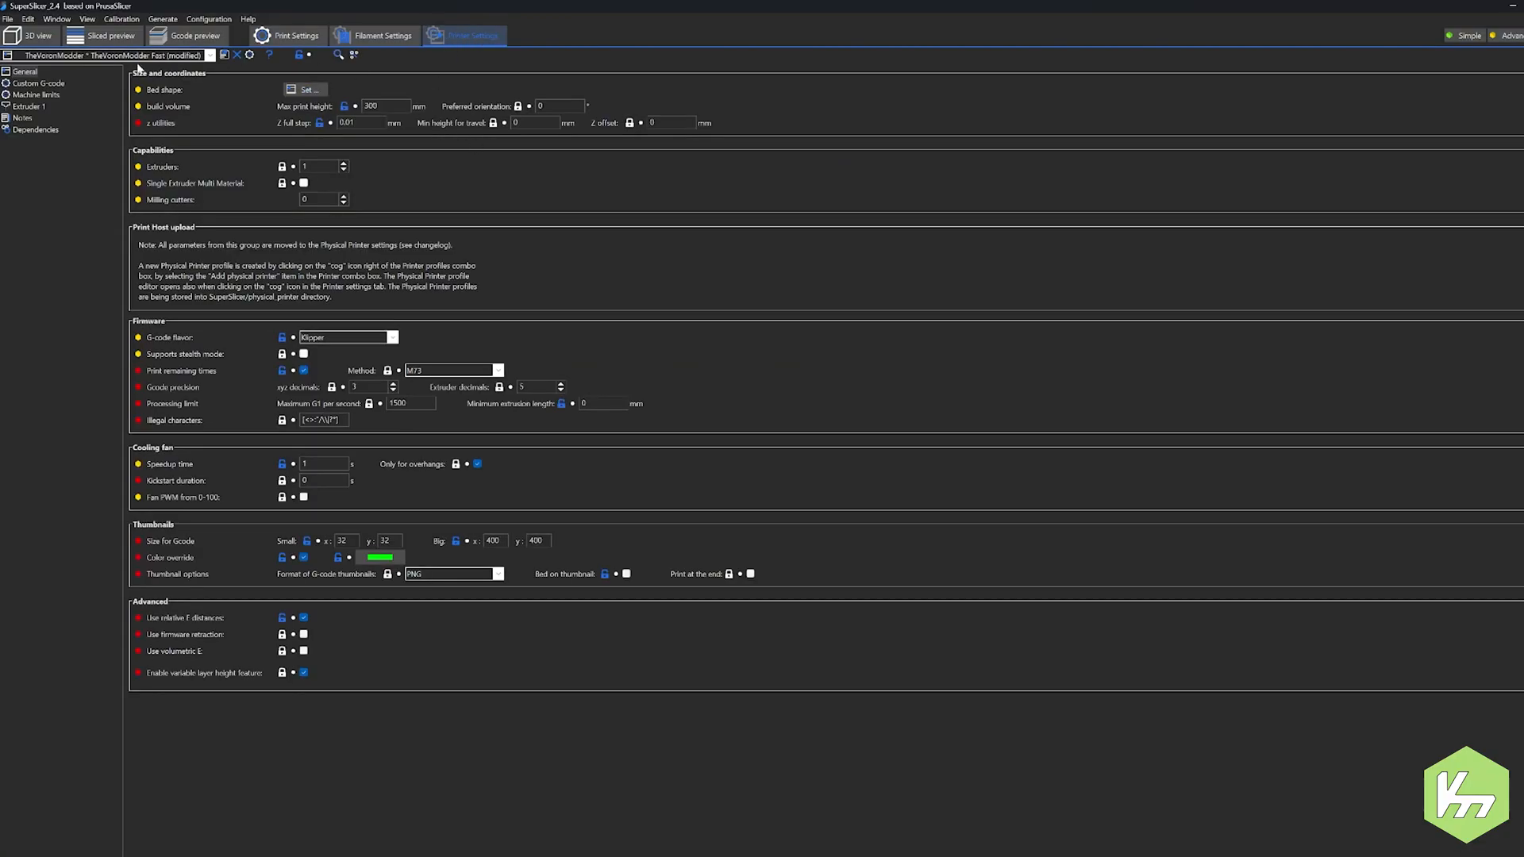
left_click(316, 93)
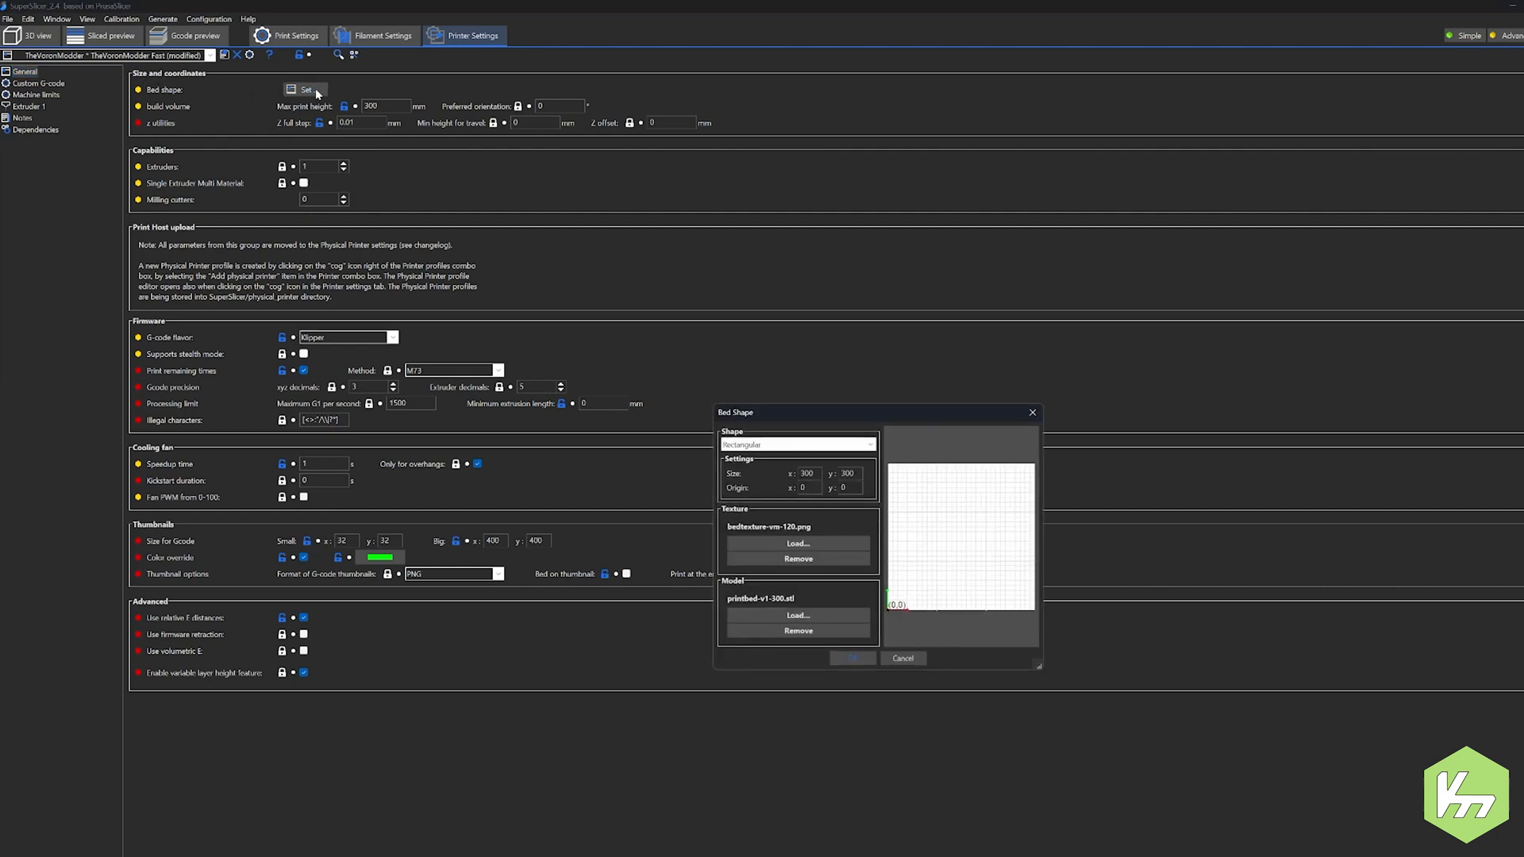
left_click(818, 547)
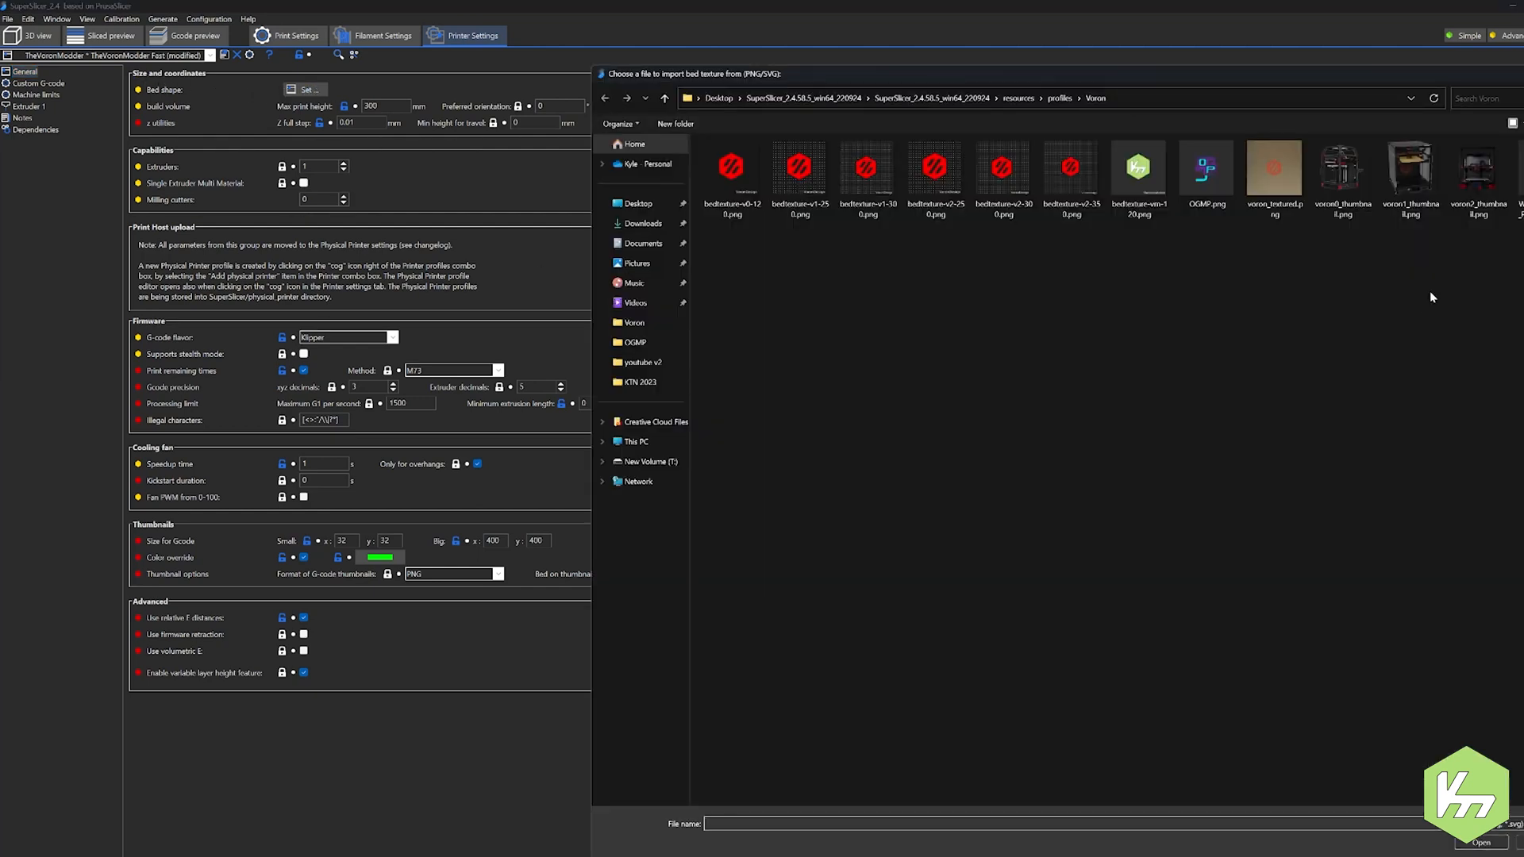
double_click(1208, 168)
left_click(847, 658)
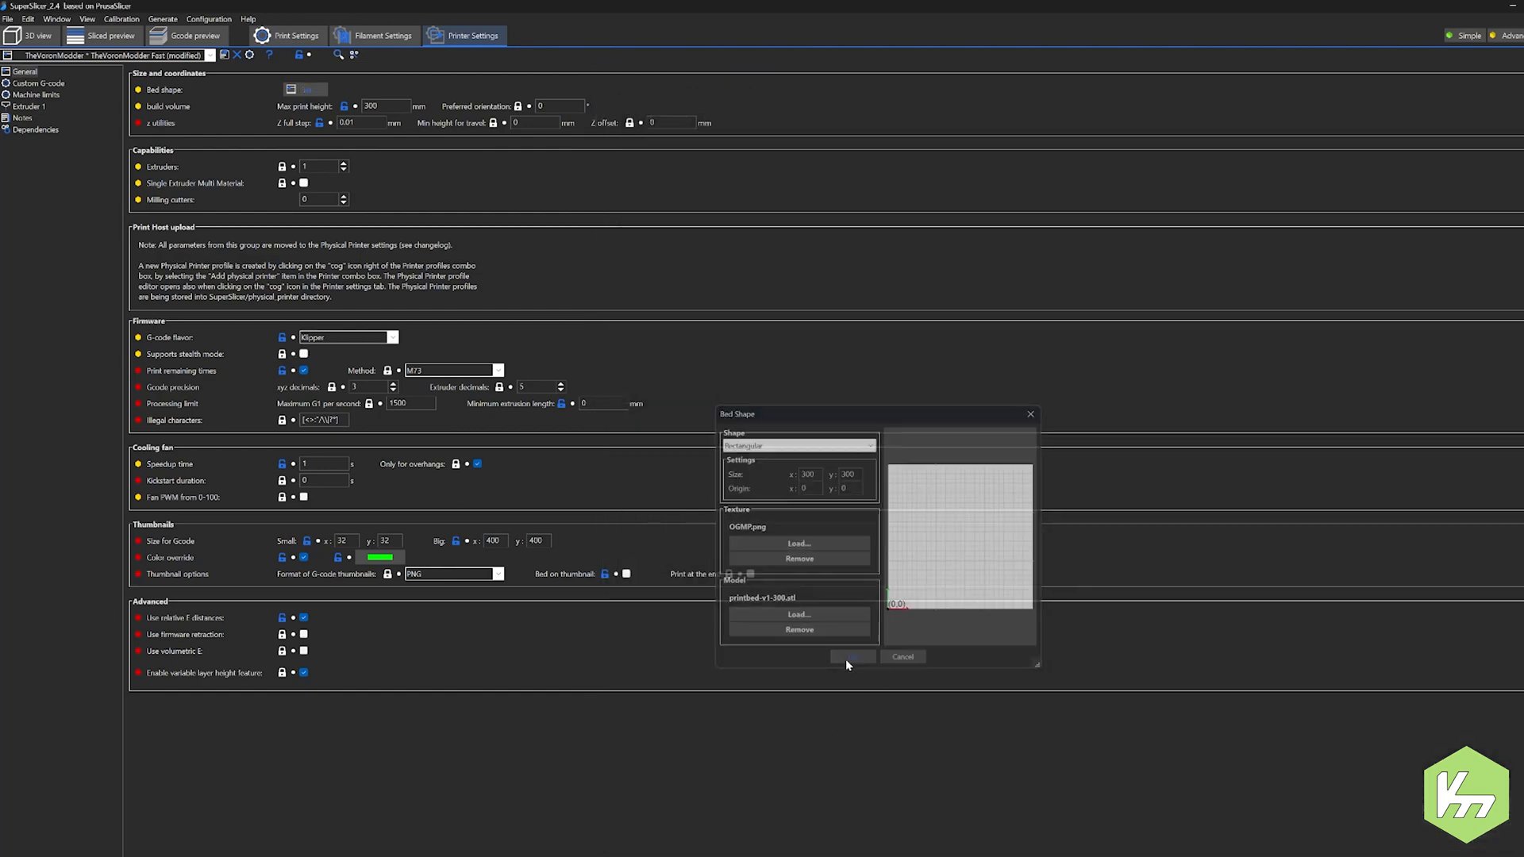
left_click(33, 36)
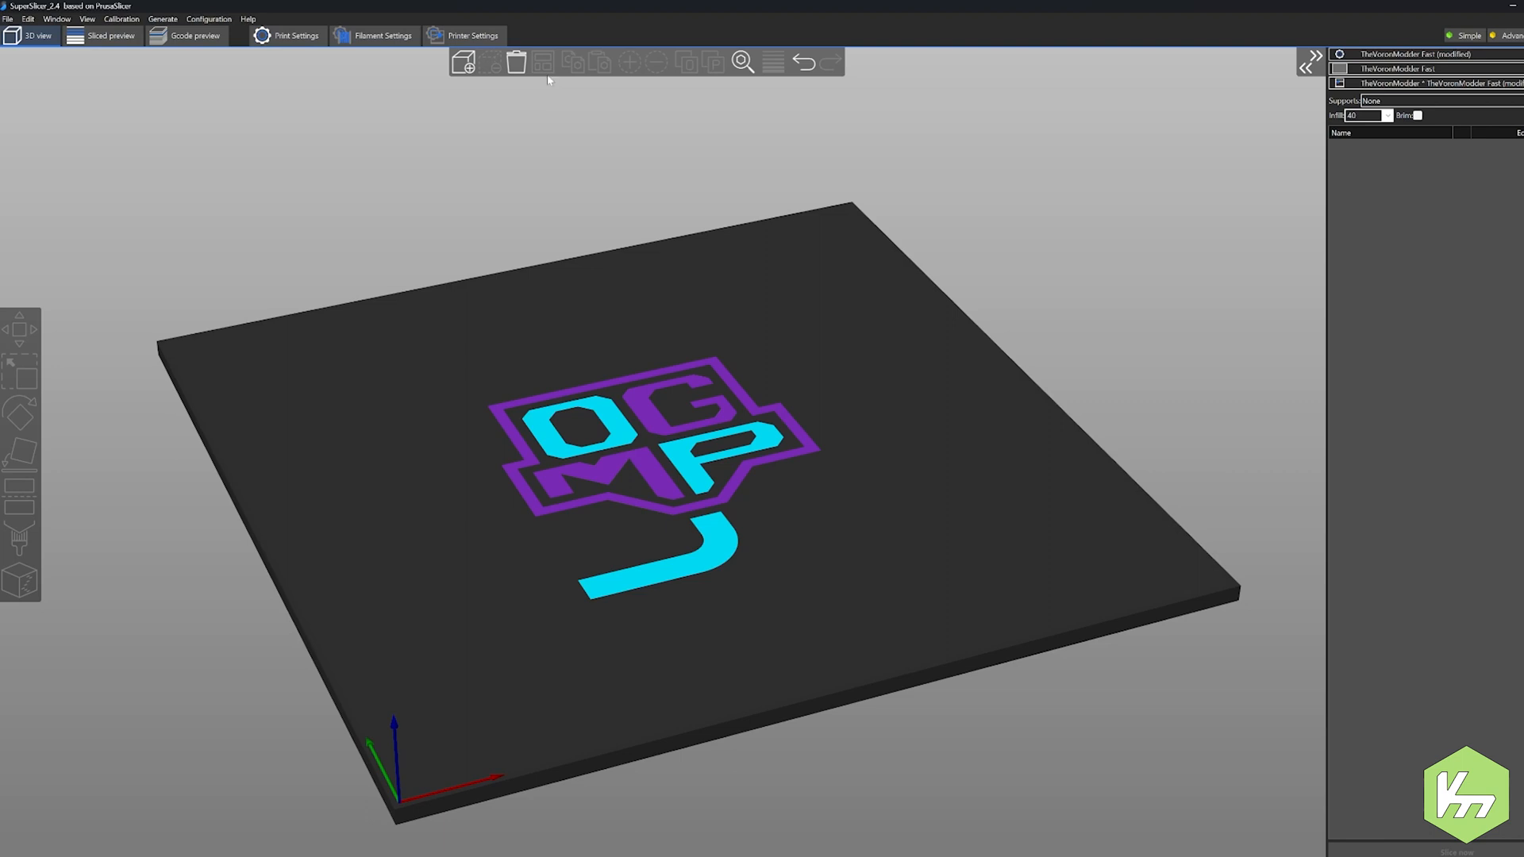
left_click_drag(851, 377, 747, 639)
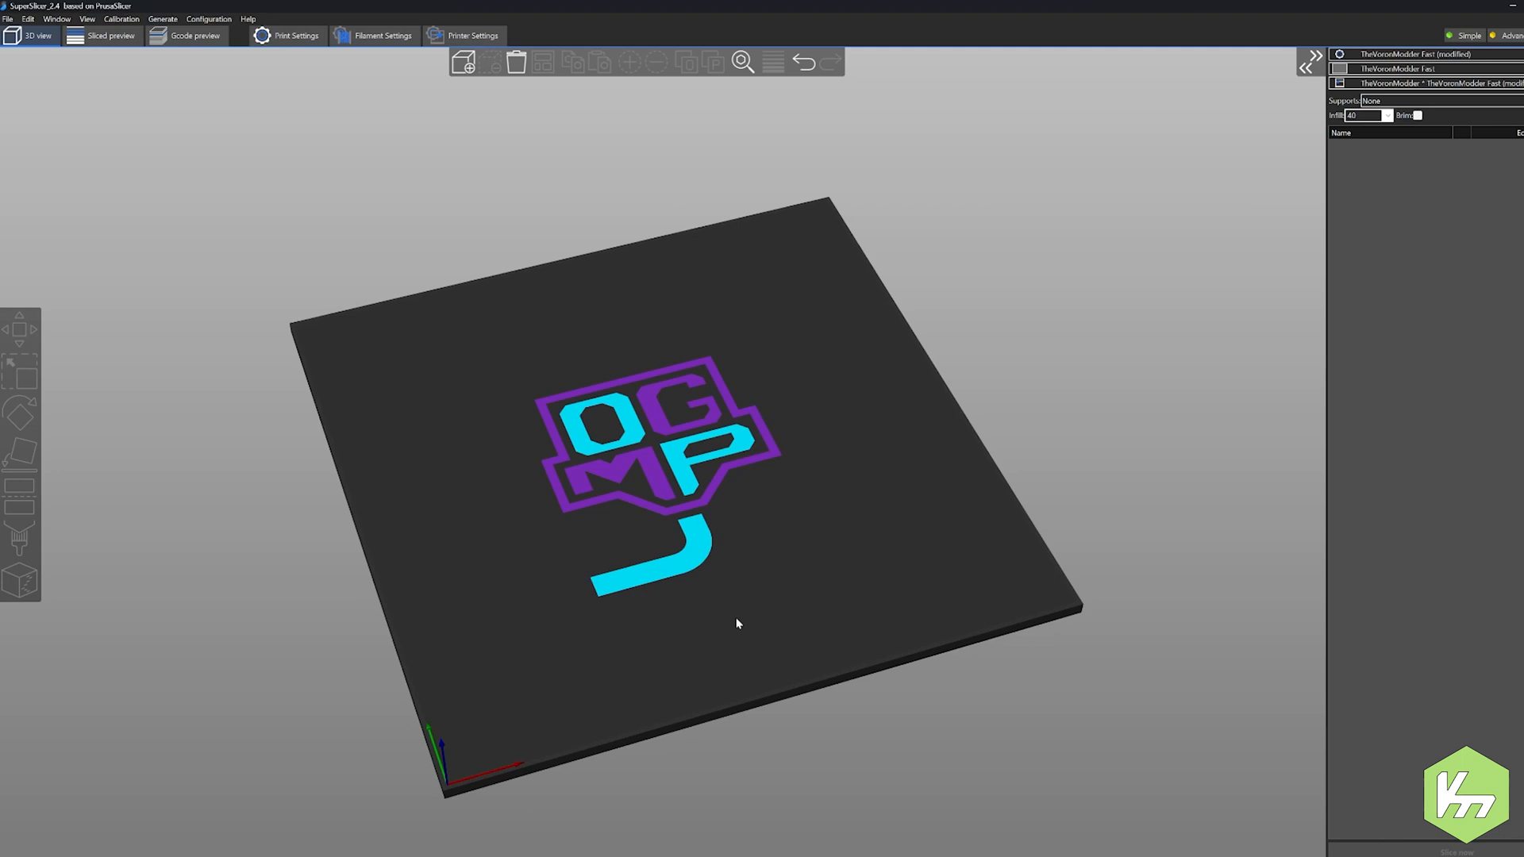
left_click_drag(736, 619, 739, 614)
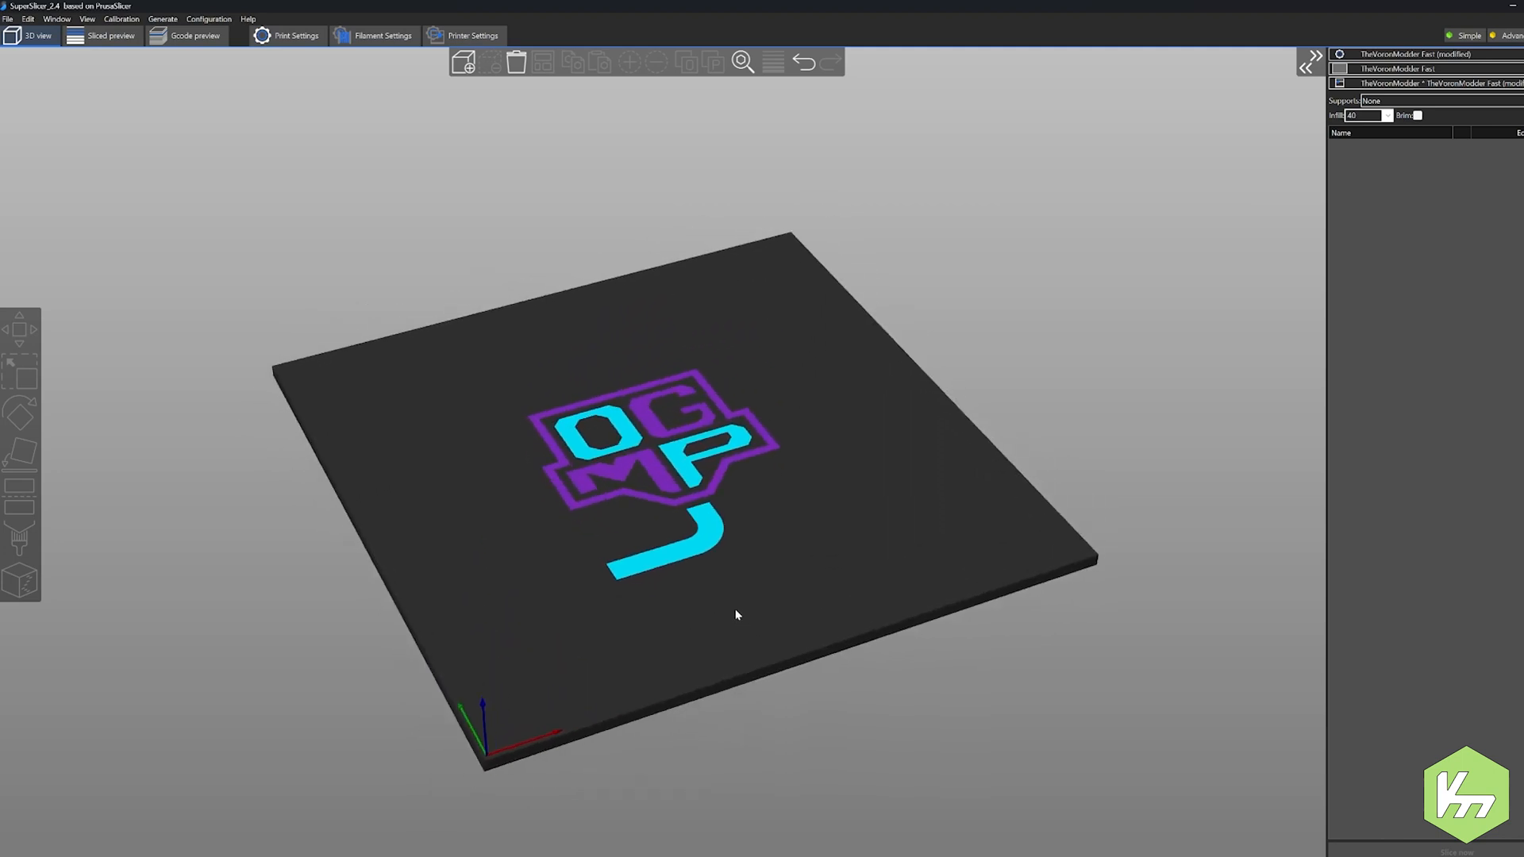